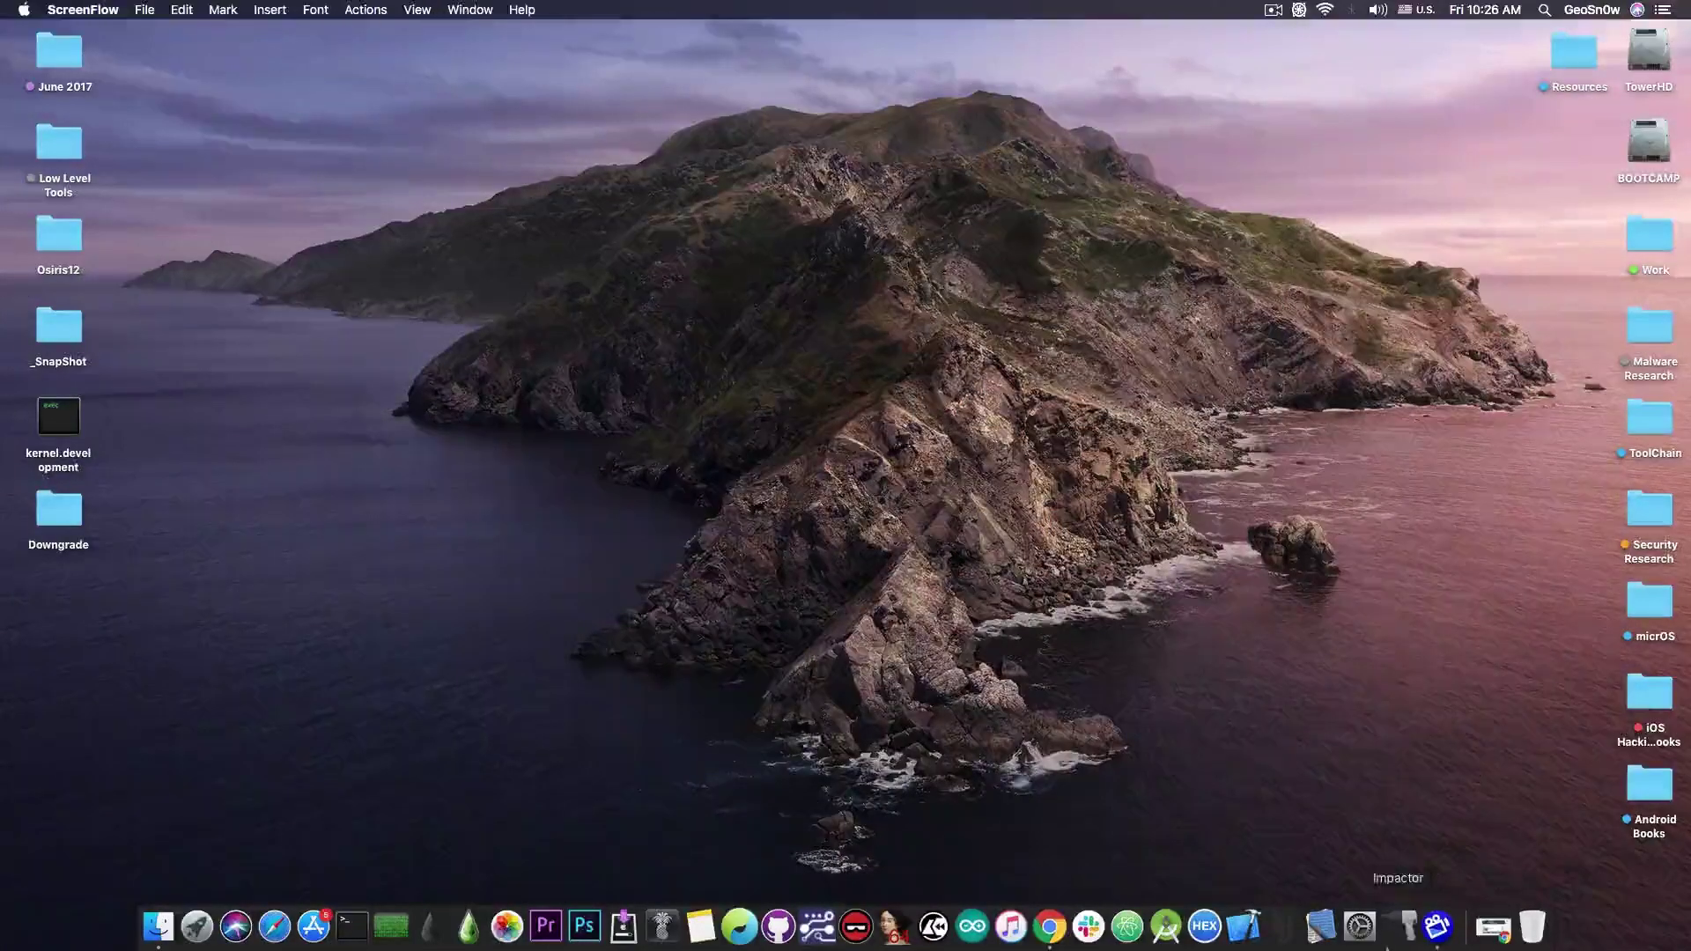
# Restore the minimized Chrome window, which shows the iDevice Central YouTube channel page.
pyautogui.click(1495, 926)
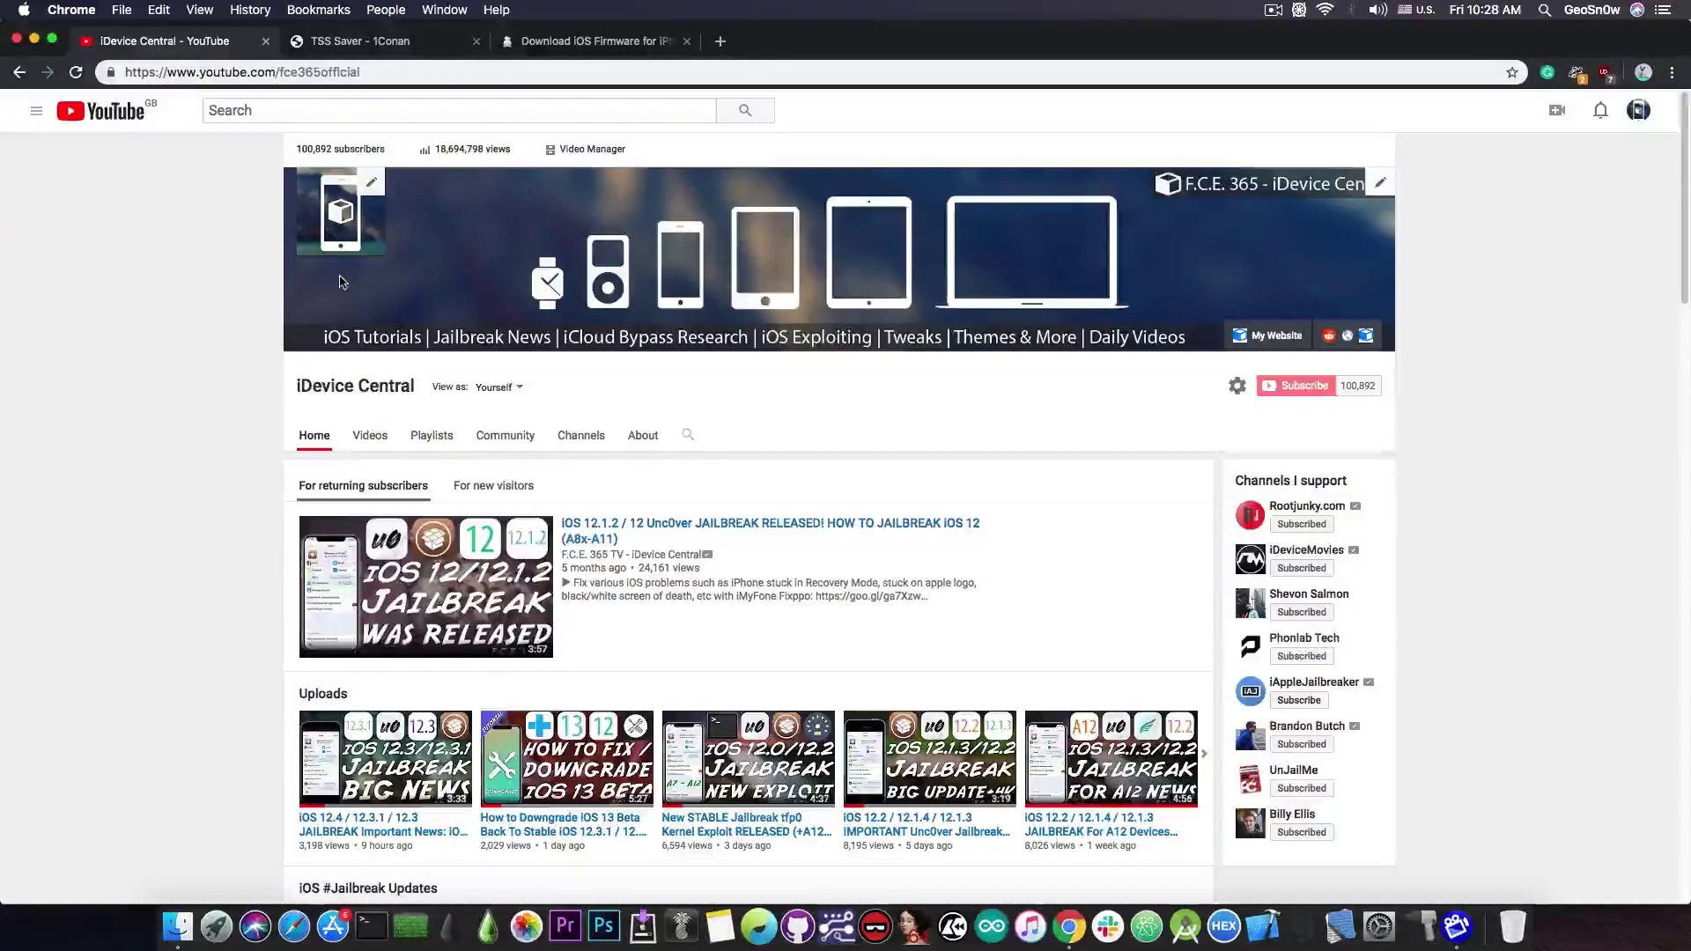
# Glance at TSS Saver, then view the ipsw.me firmware list for the iPhone XR.
pyautogui.click(377, 46)
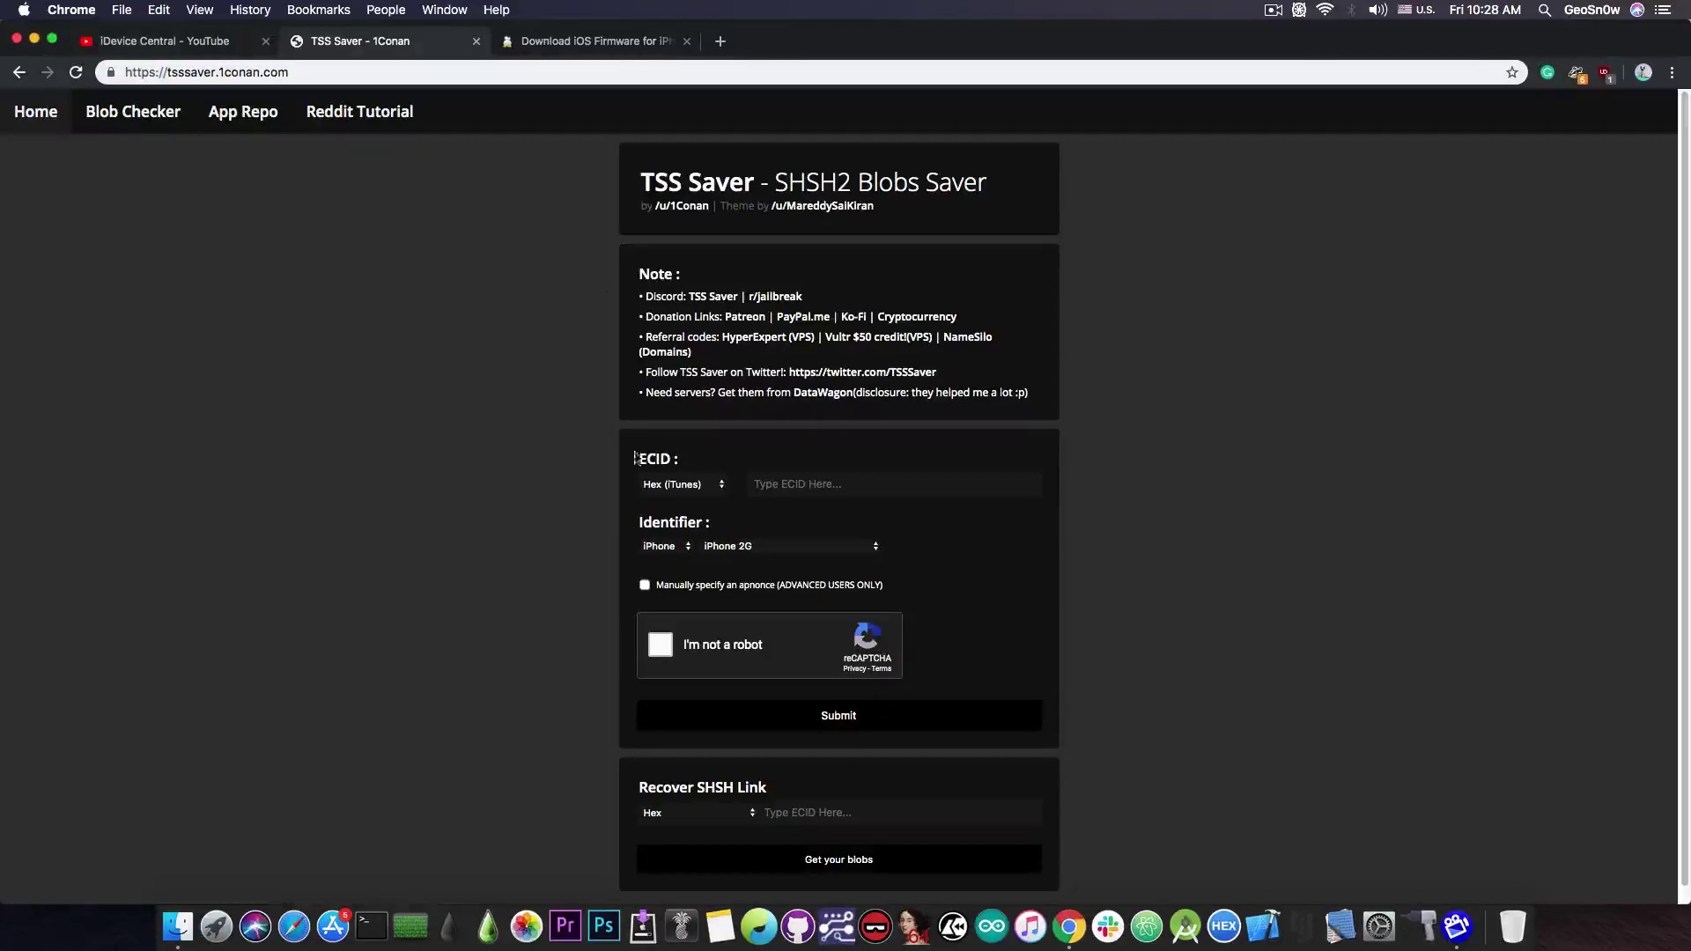
pyautogui.click(596, 42)
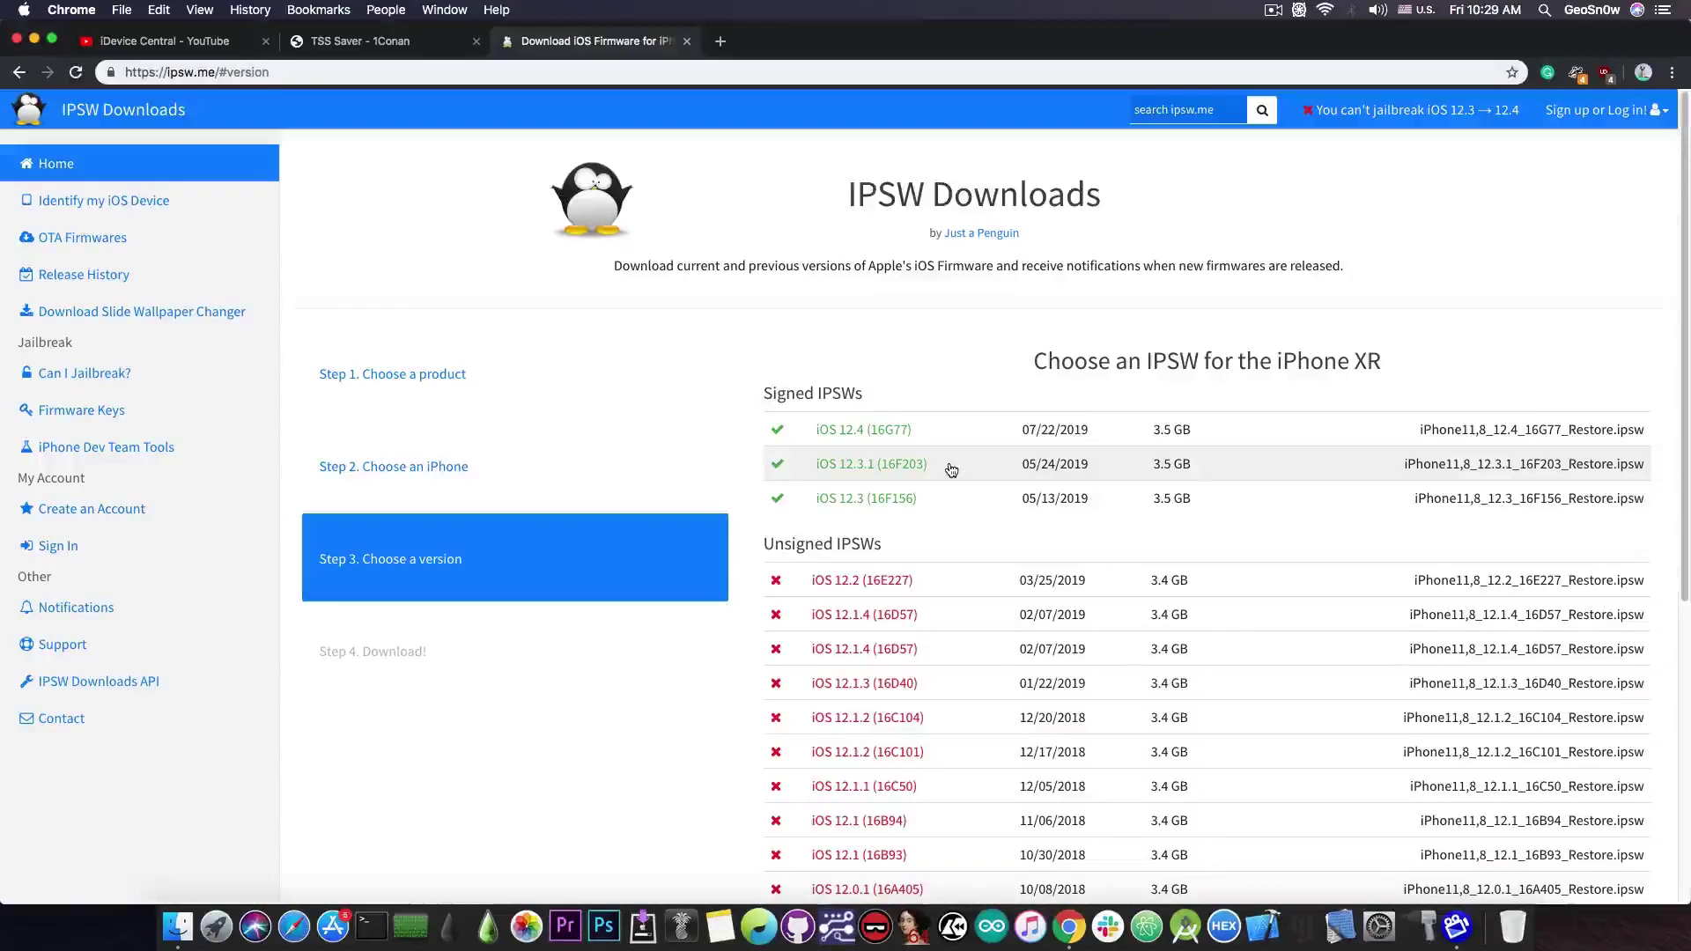
# Reveal and copy the iPhone 6's ECID in iTunes, then close iTunes.
pyautogui.click(34, 40)
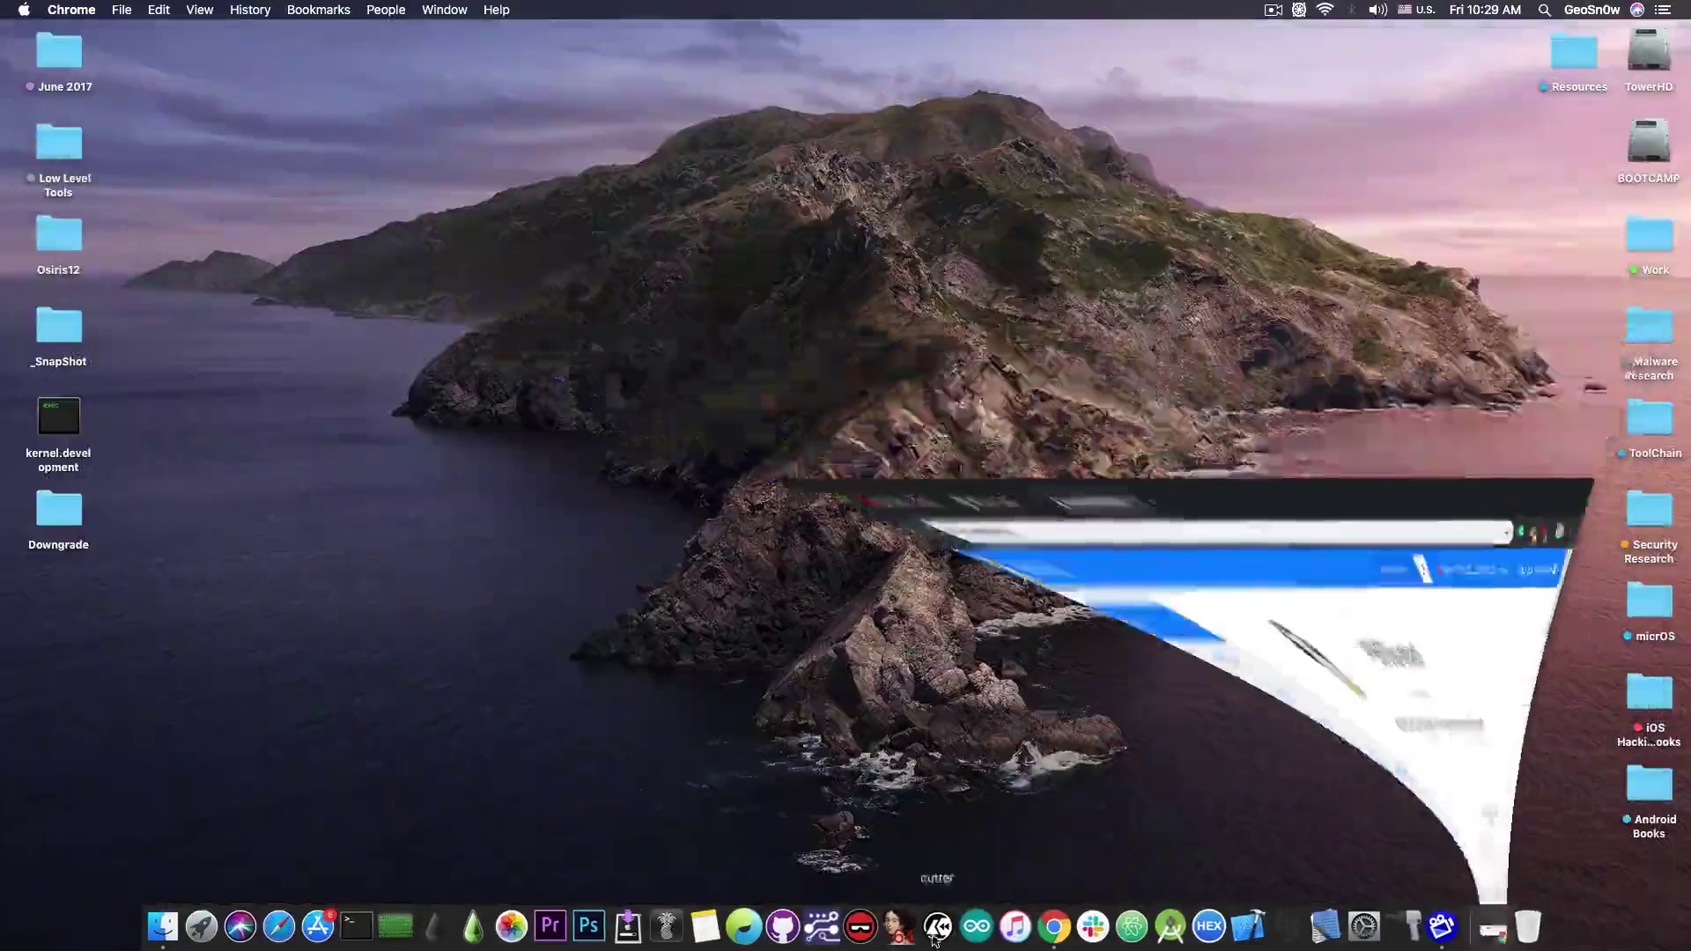
pyautogui.click(1012, 925)
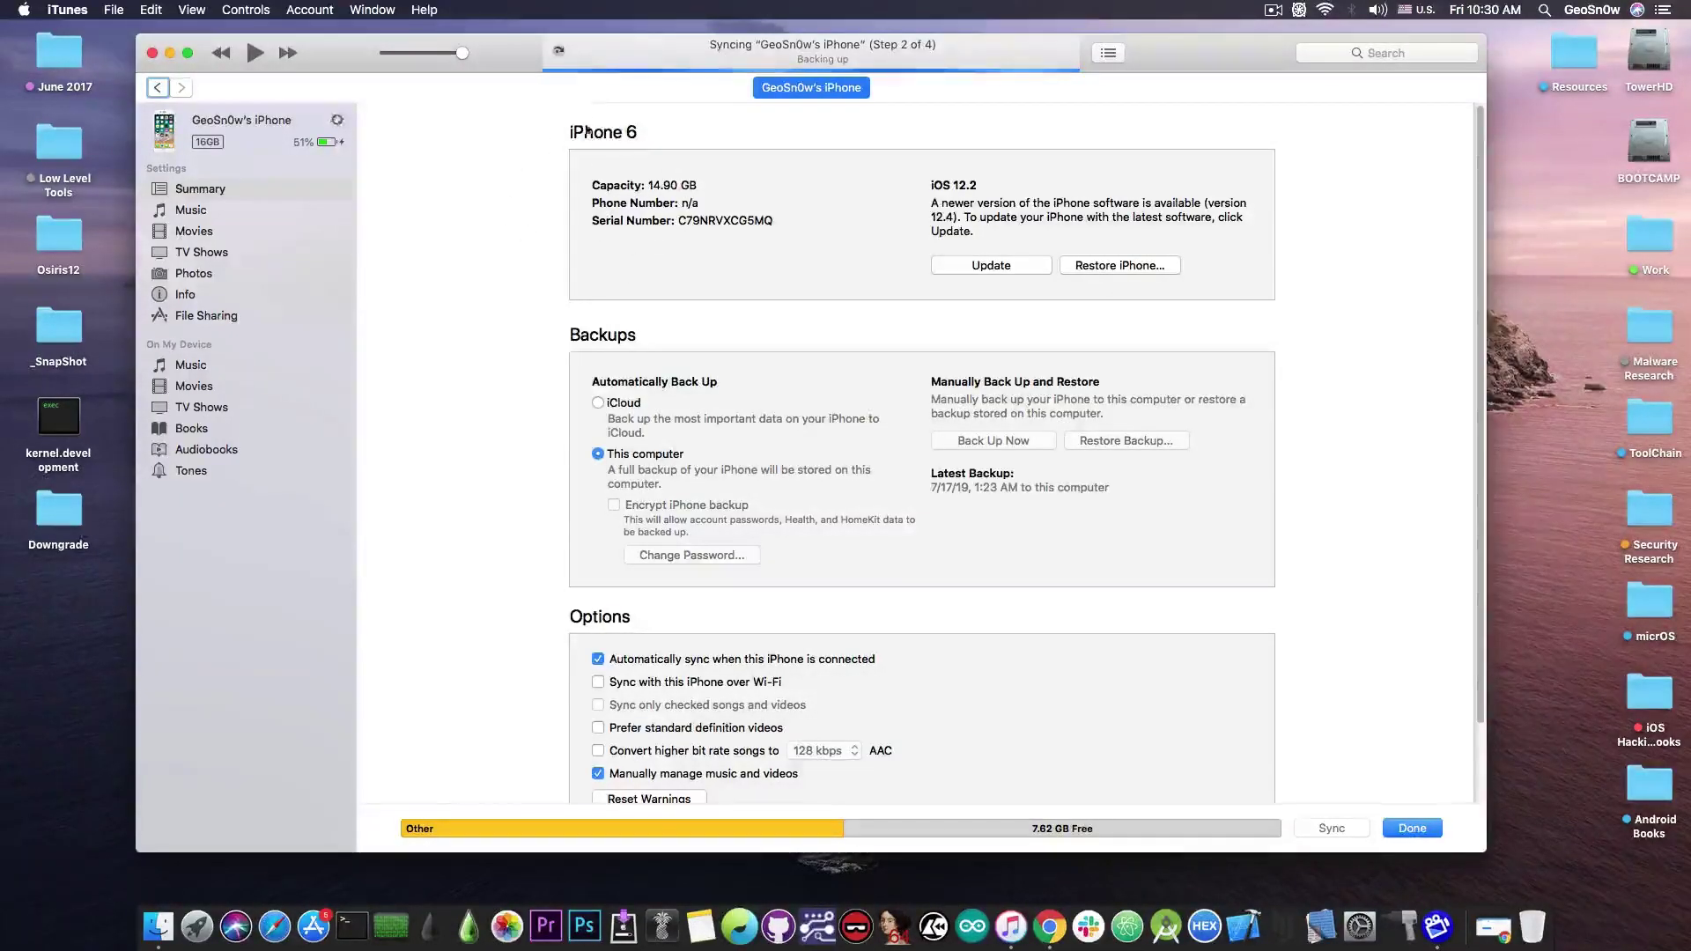
pyautogui.click(610, 223)
pyautogui.click(610, 223)
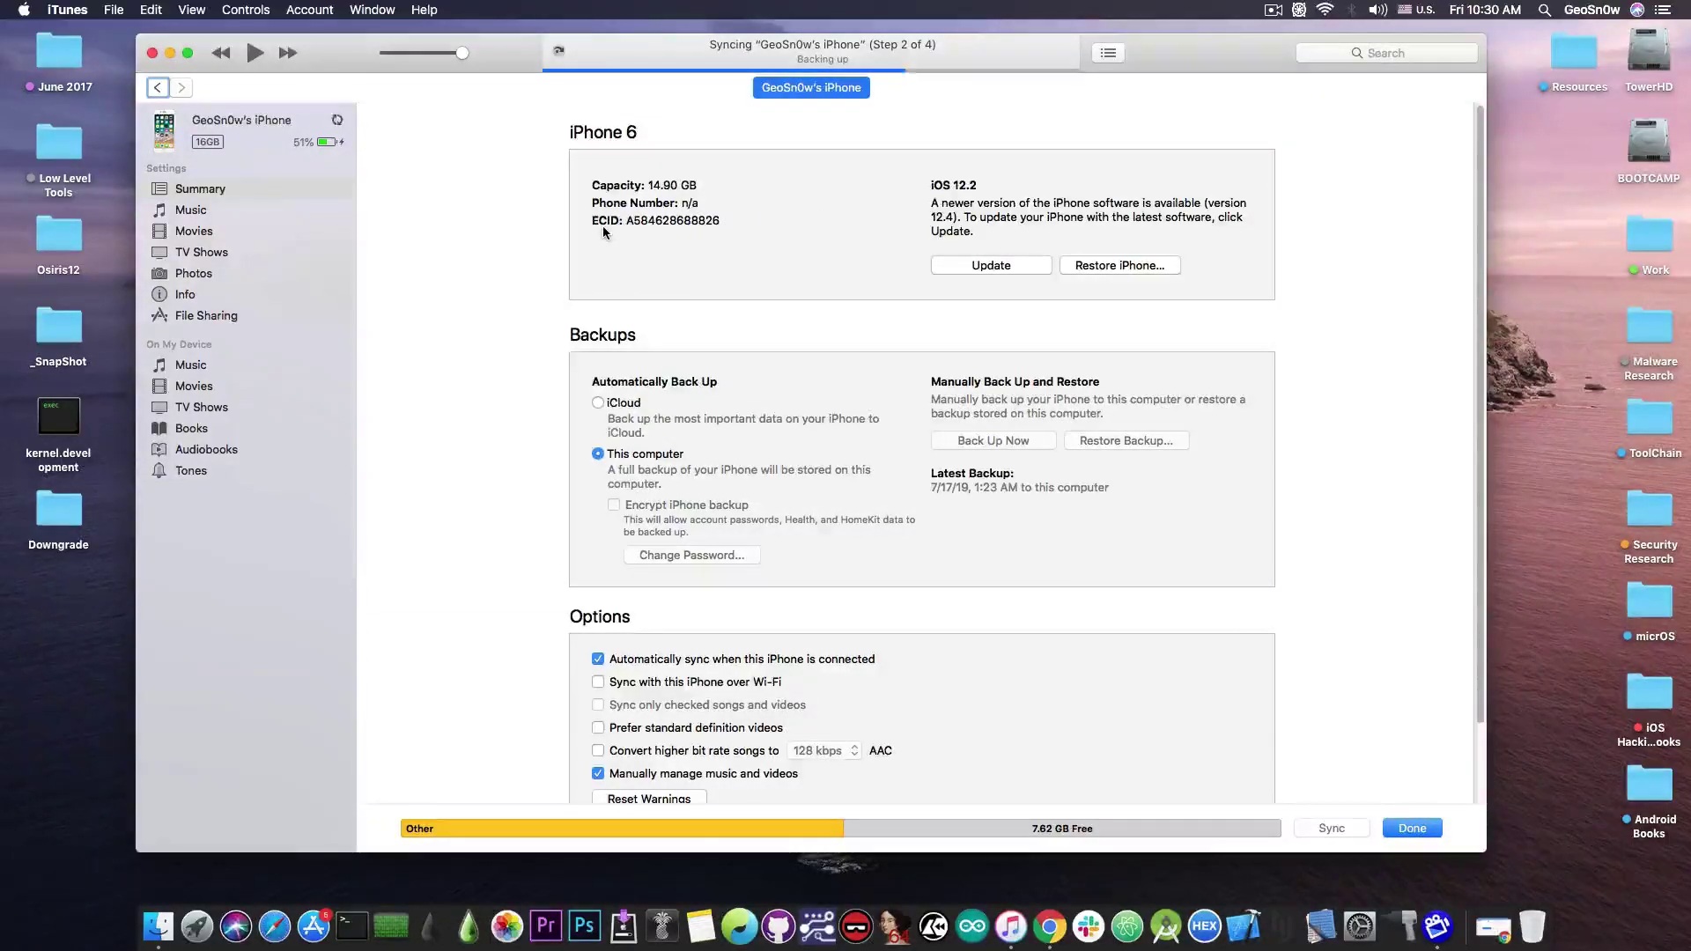
pyautogui.rightClick(642, 226)
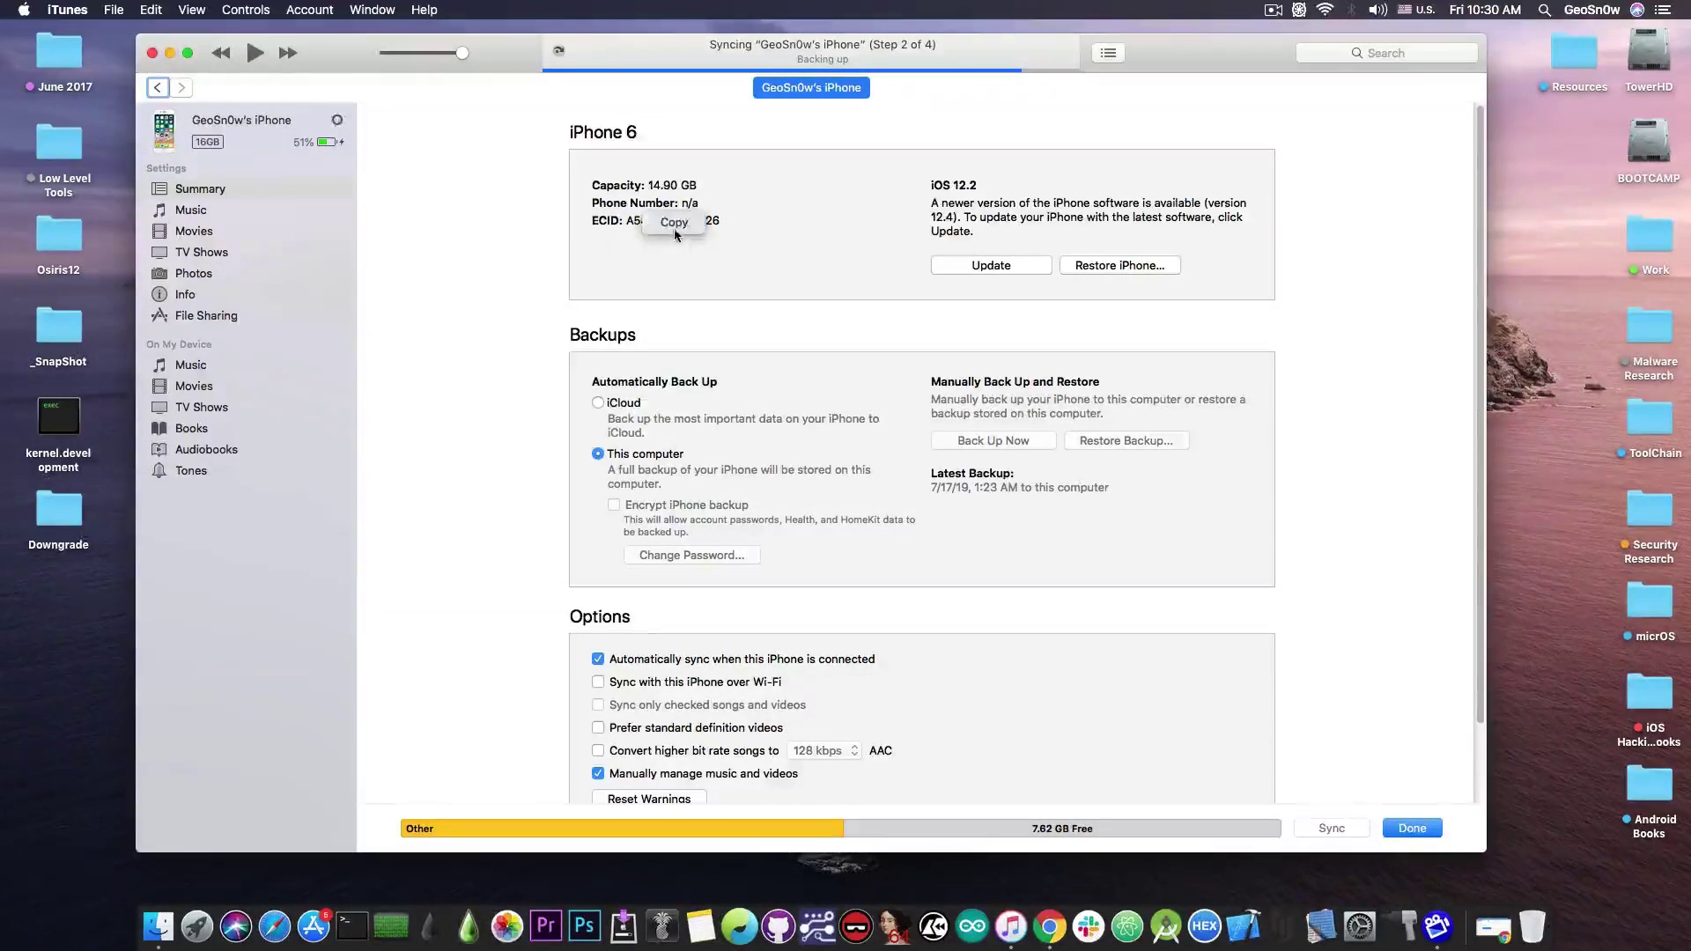
pyautogui.click(674, 222)
pyautogui.click(152, 53)
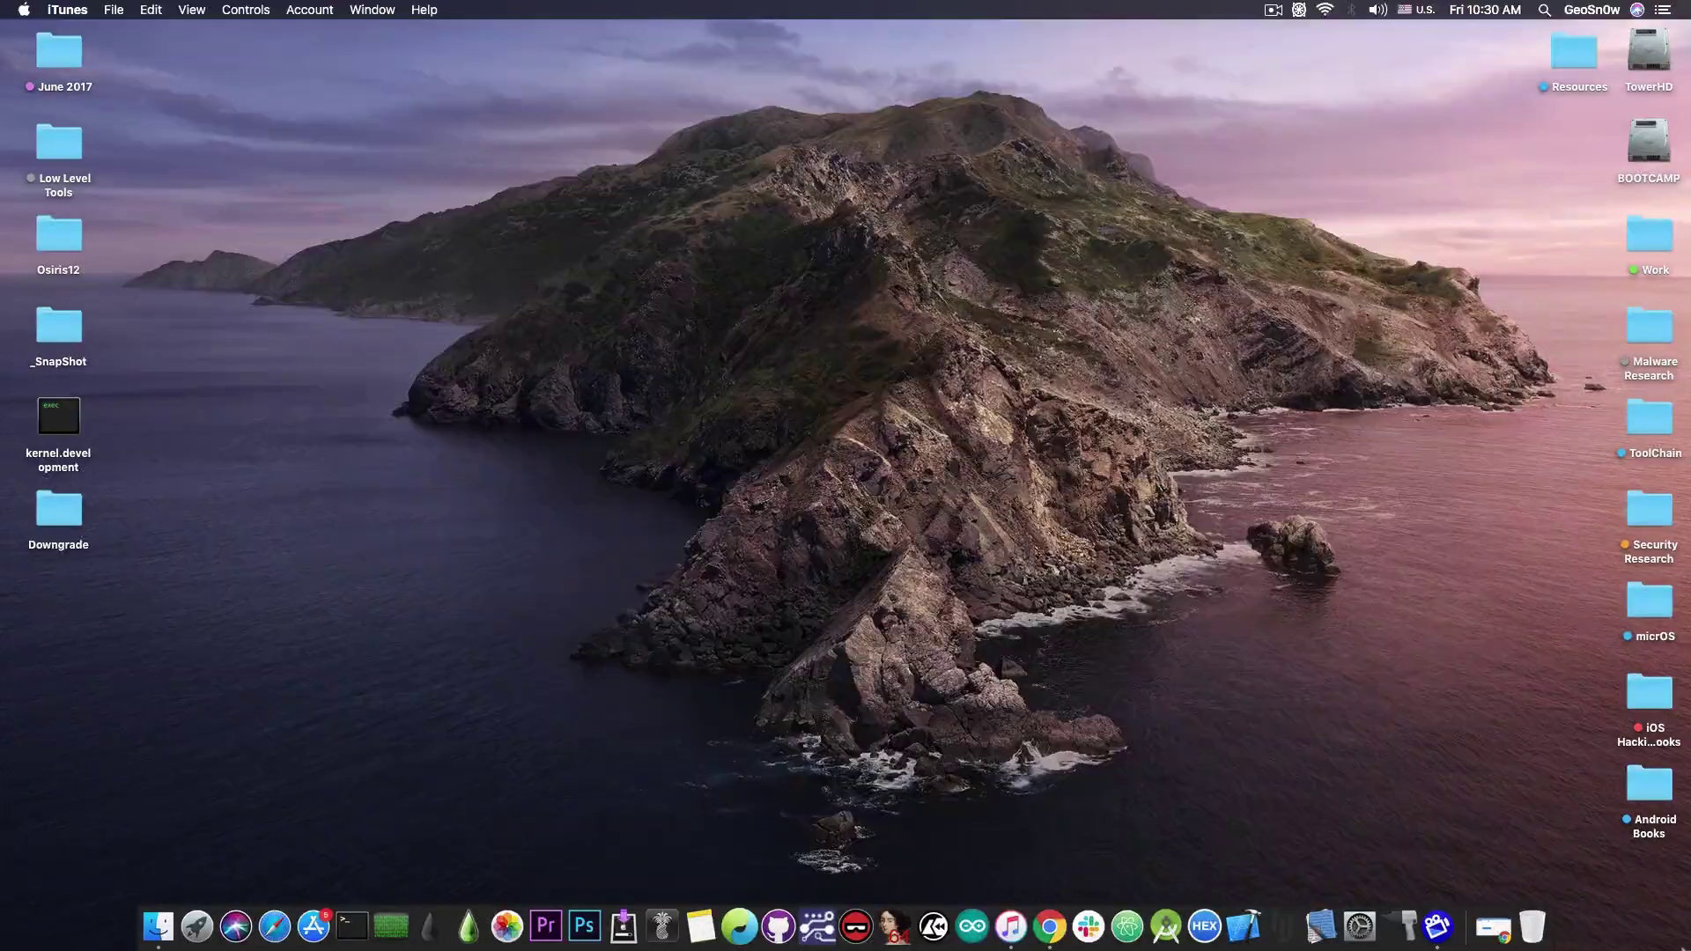
# Review the firmware versions on ipsw.me, then return to the TSS Saver blob form.
pyautogui.click(1495, 927)
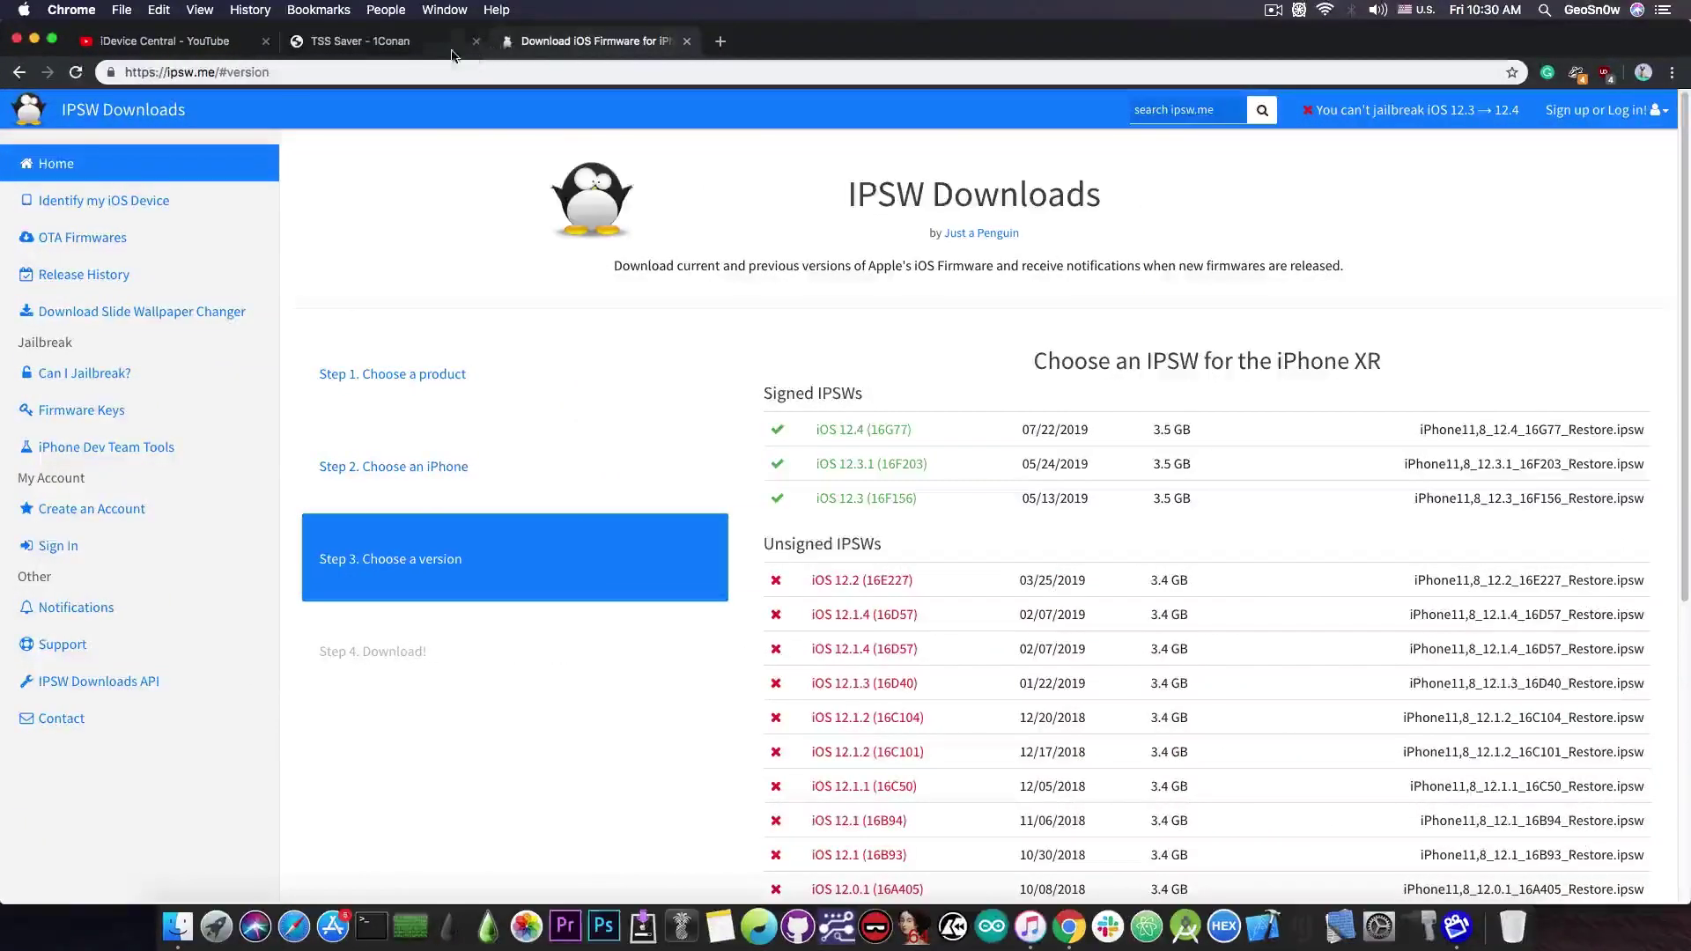
pyautogui.click(451, 51)
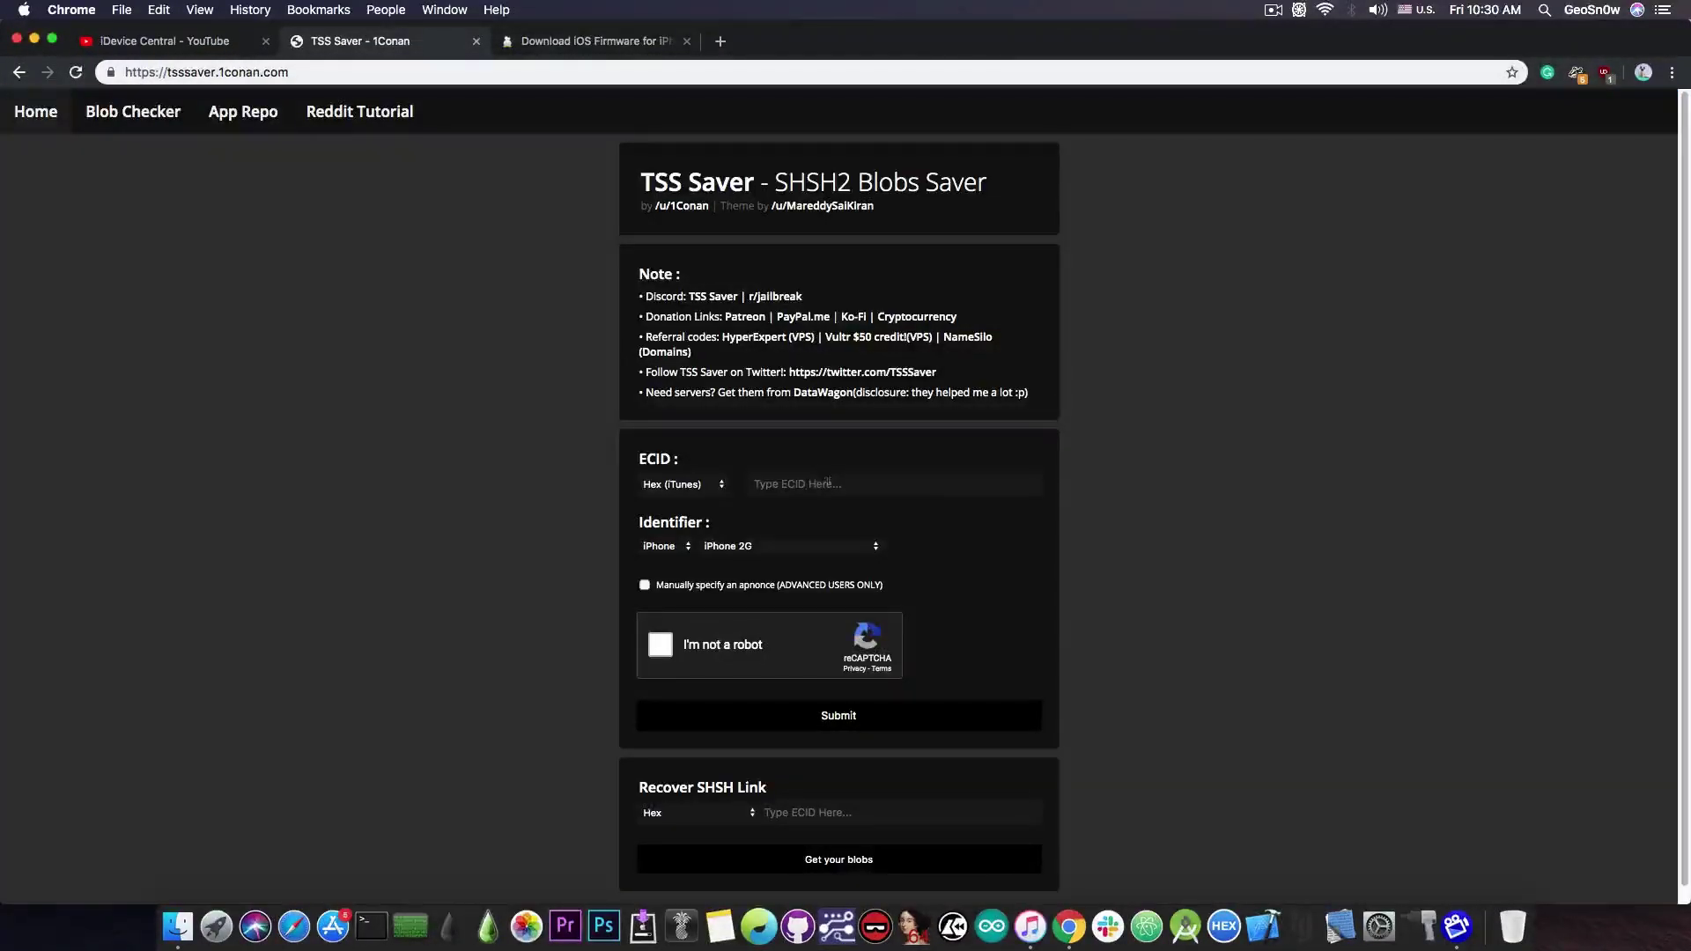
pyautogui.click(669, 42)
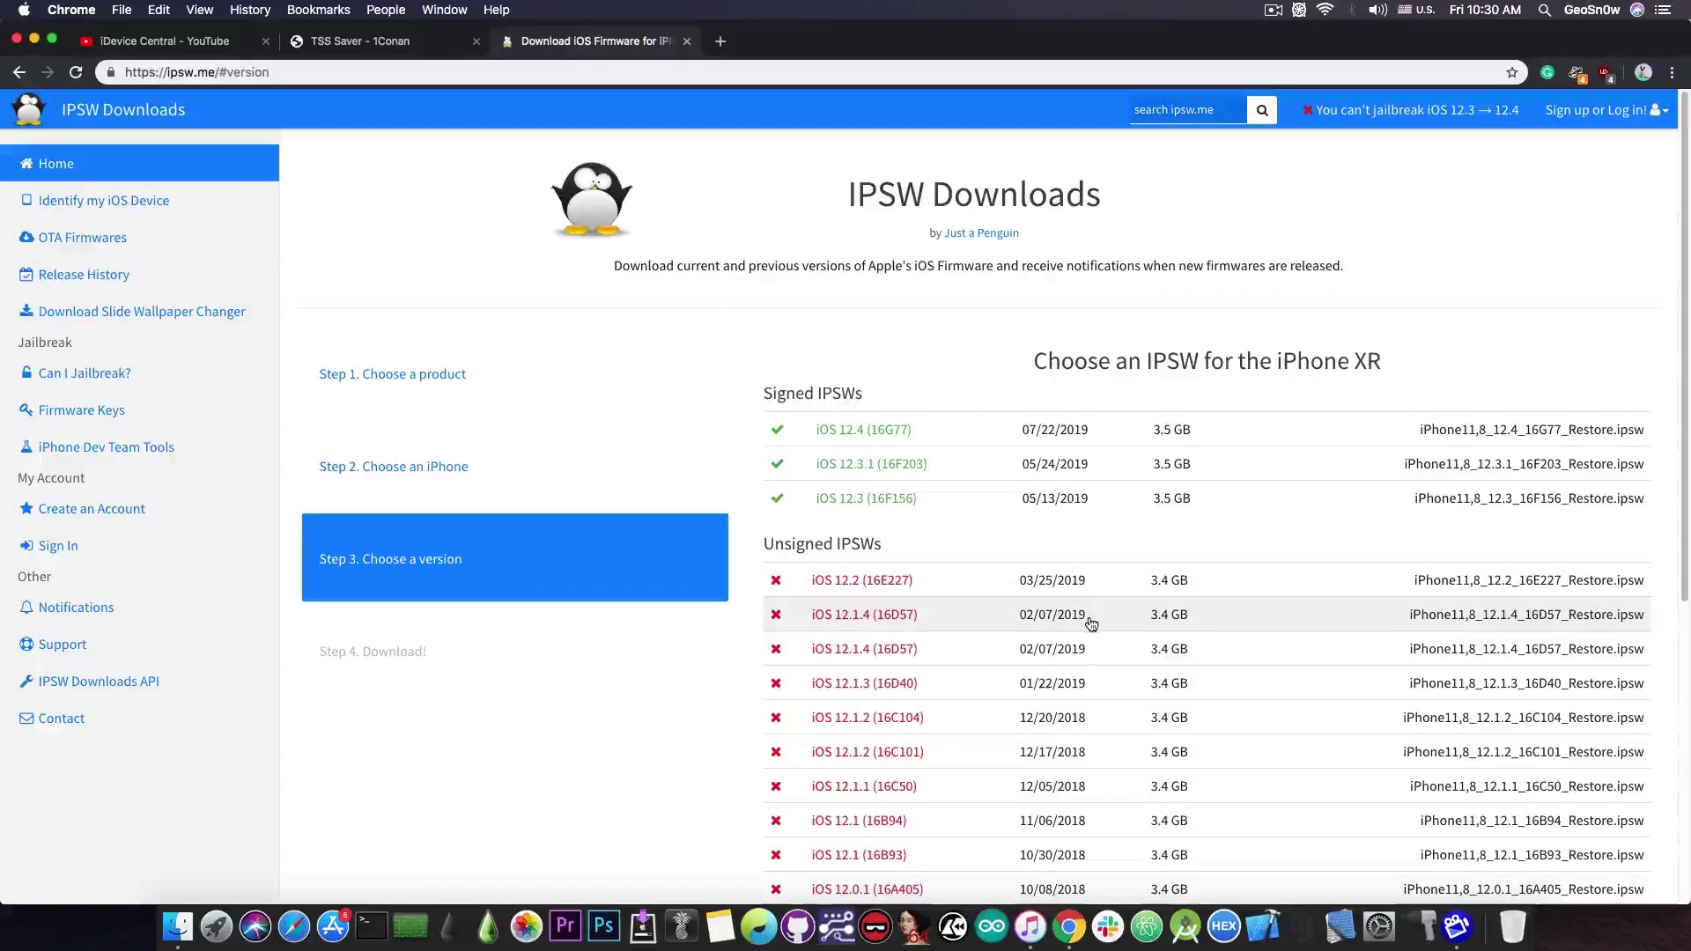
pyautogui.scroll(-5, 1083, 608)
pyautogui.scroll(5, 1067, 604)
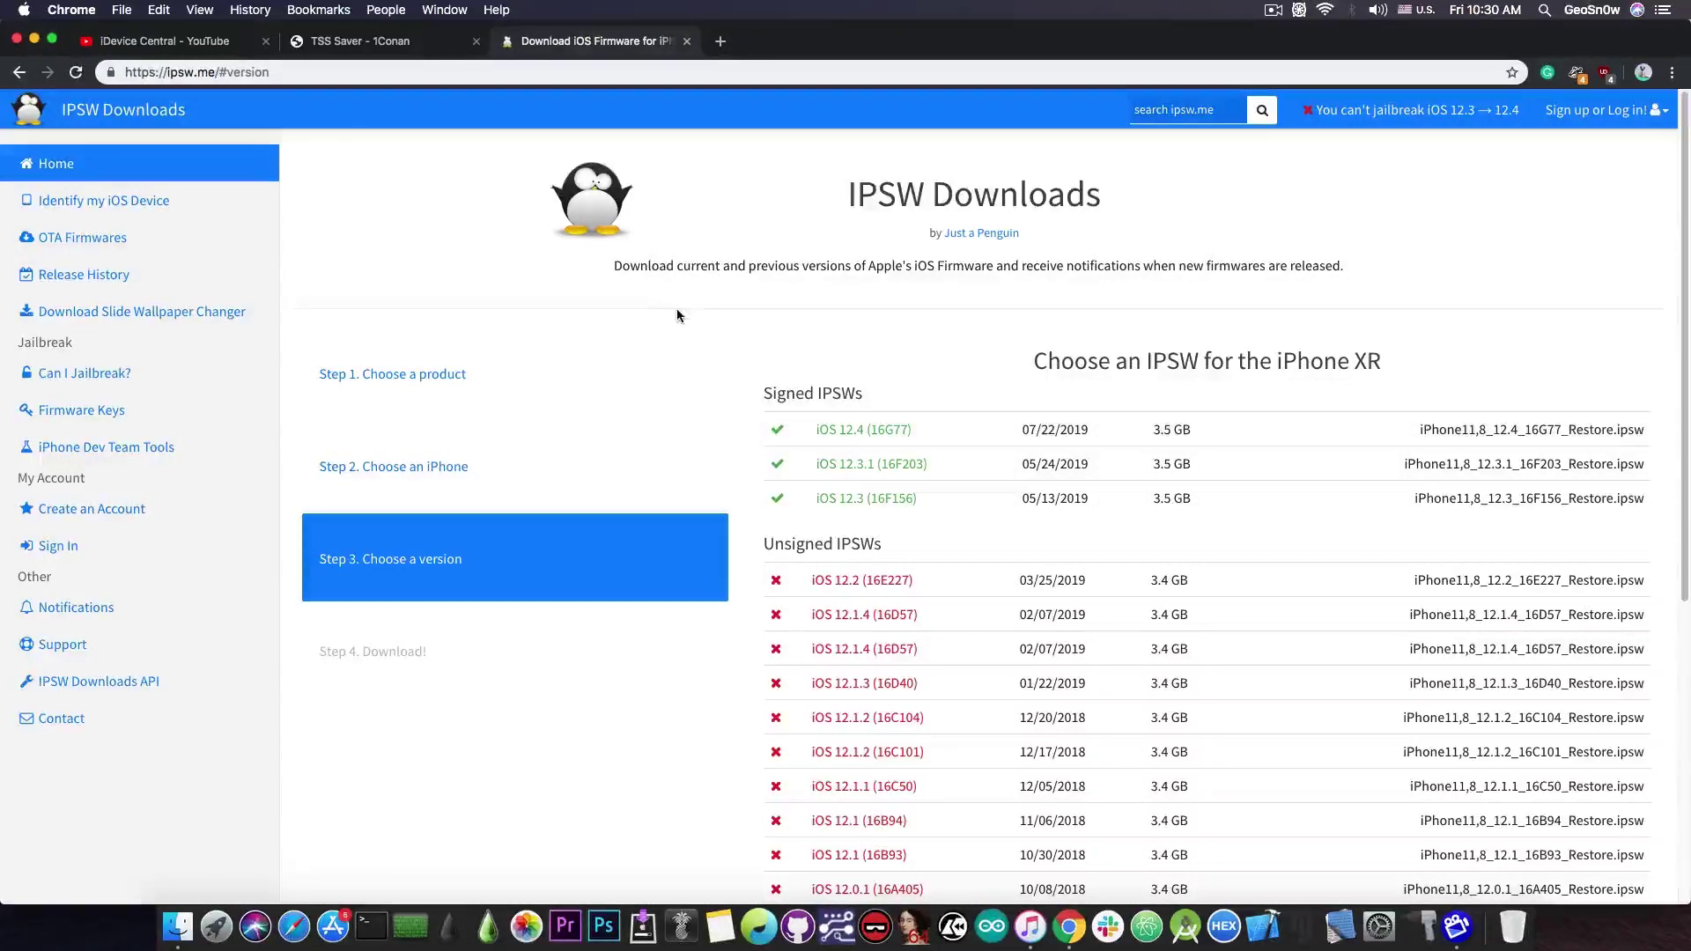
pyautogui.click(364, 46)
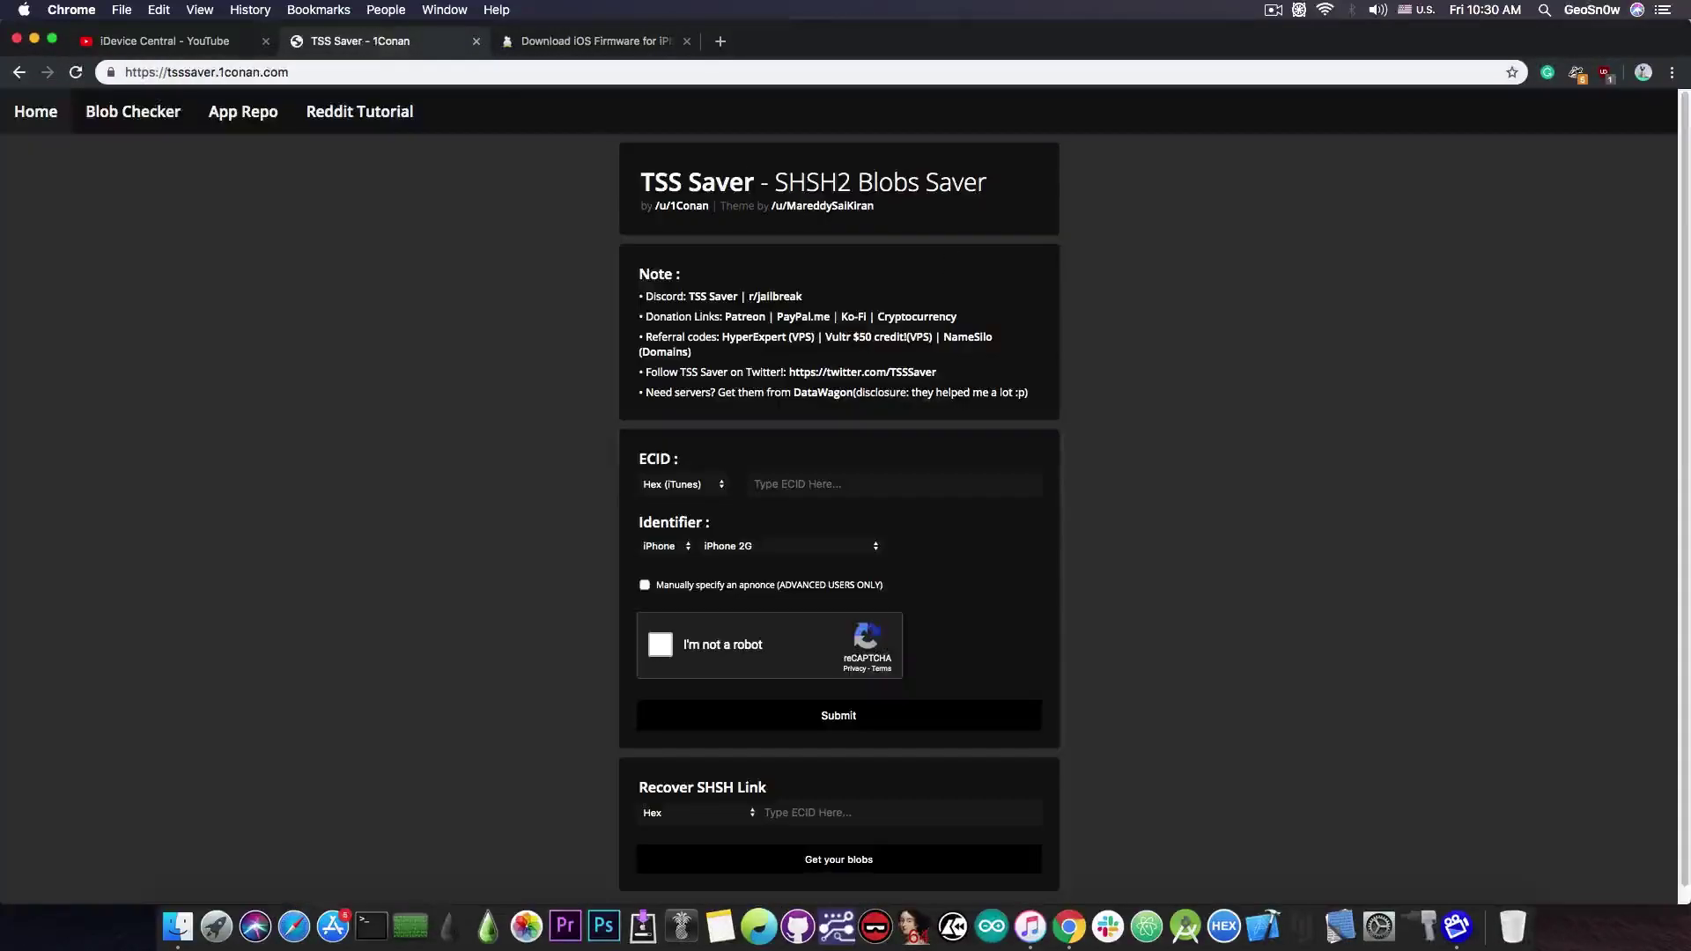
# Paste the copied ECID into the TSS Saver ECID field.
pyautogui.click(826, 485)
pyautogui.rightClick(826, 484)
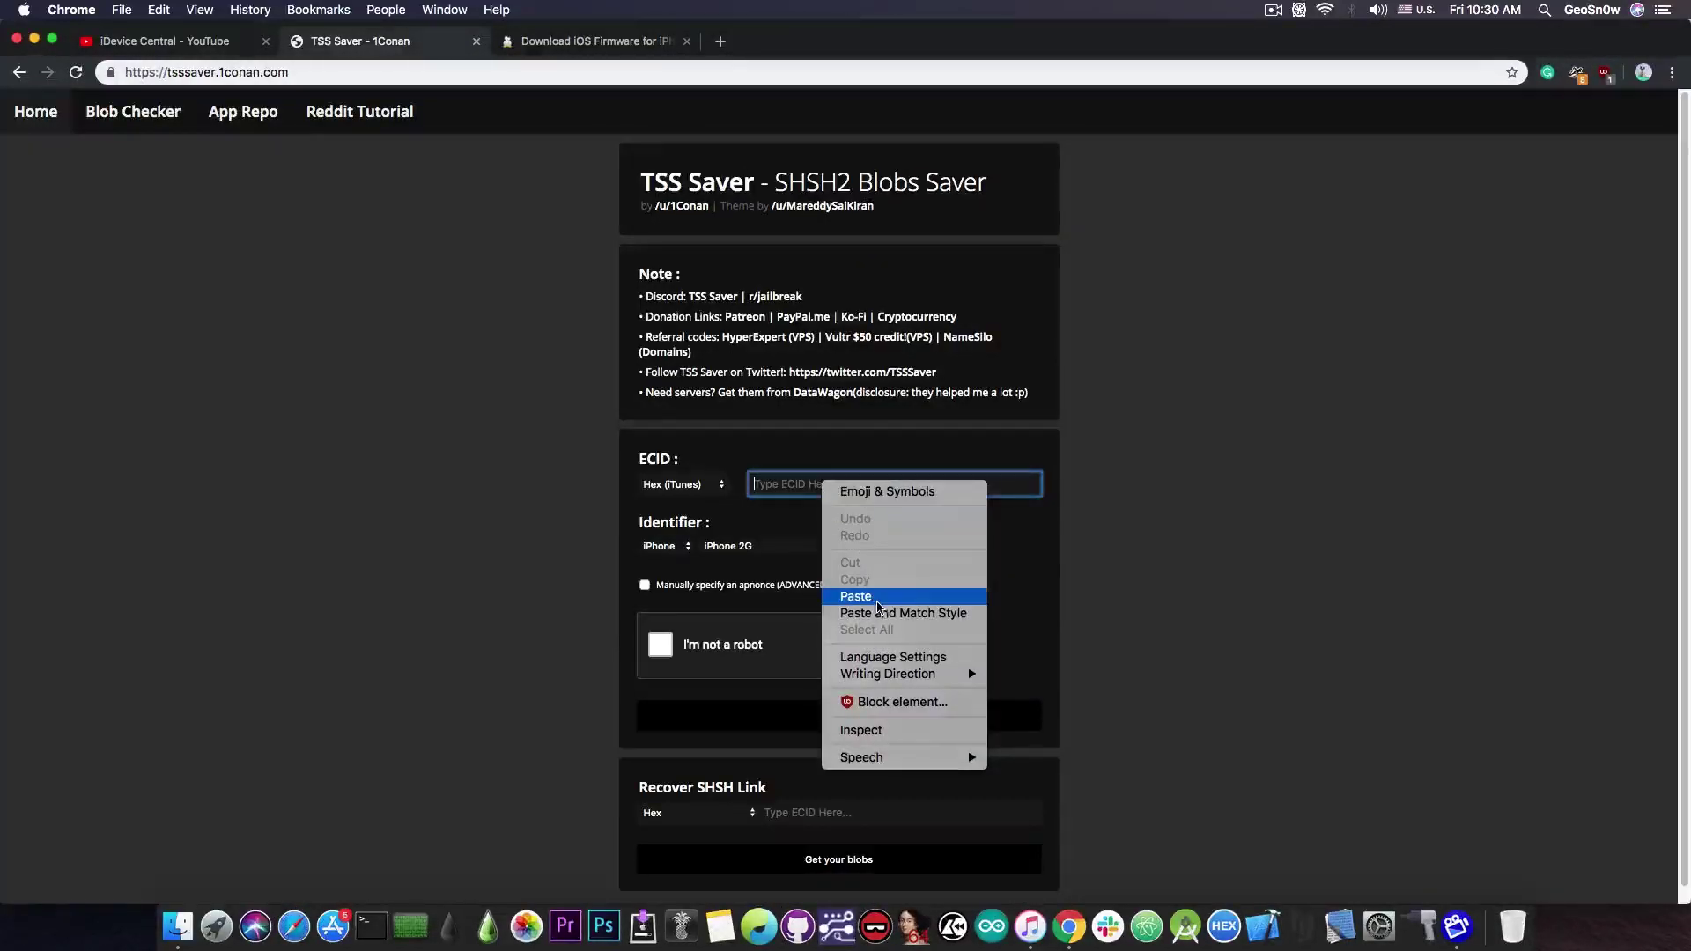
pyautogui.click(854, 596)
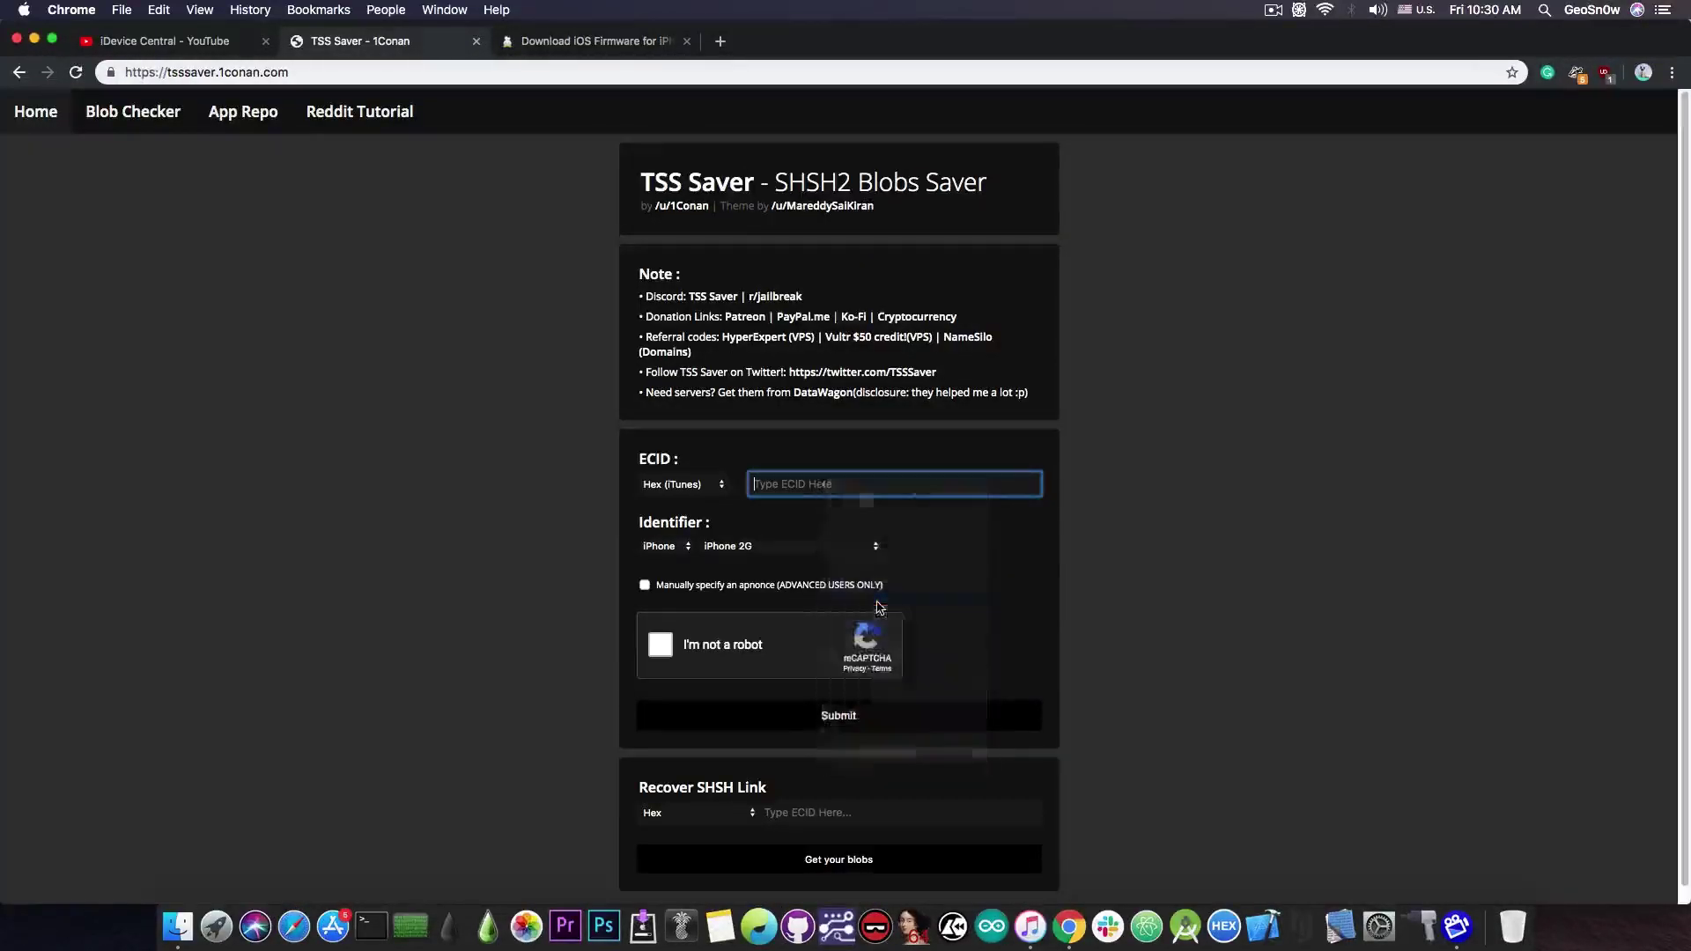
# Choose iPhone 6 as the identifier, pass the reCAPTCHA and submit to save blobs.
pyautogui.click(755, 547)
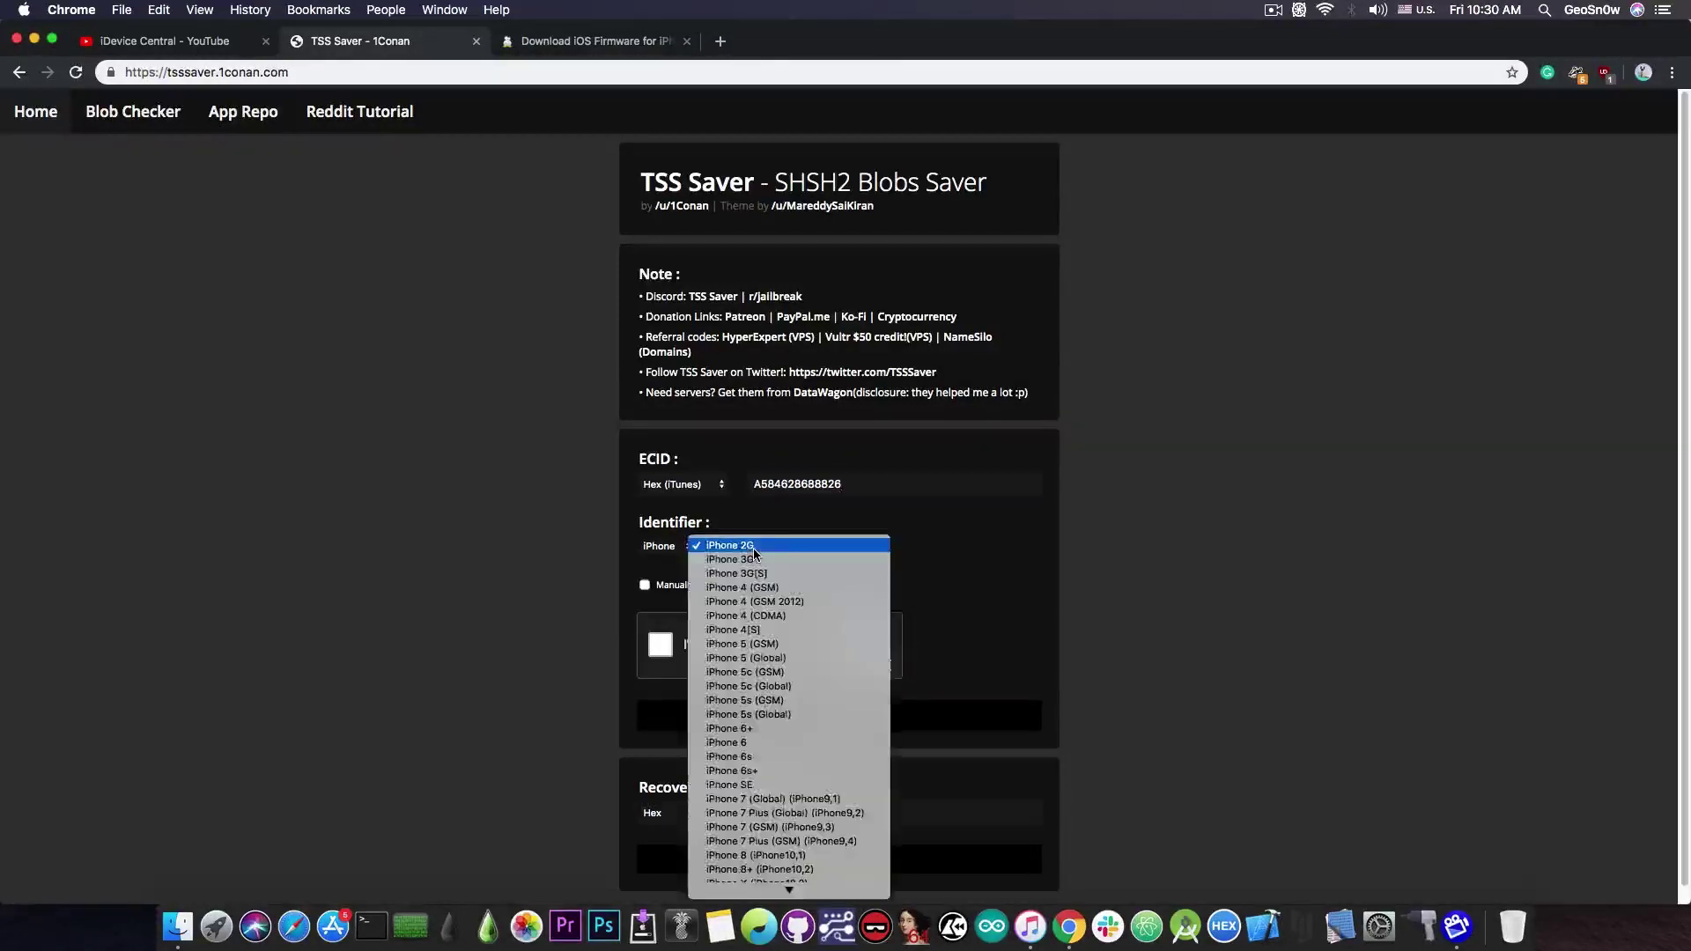
pyautogui.click(779, 744)
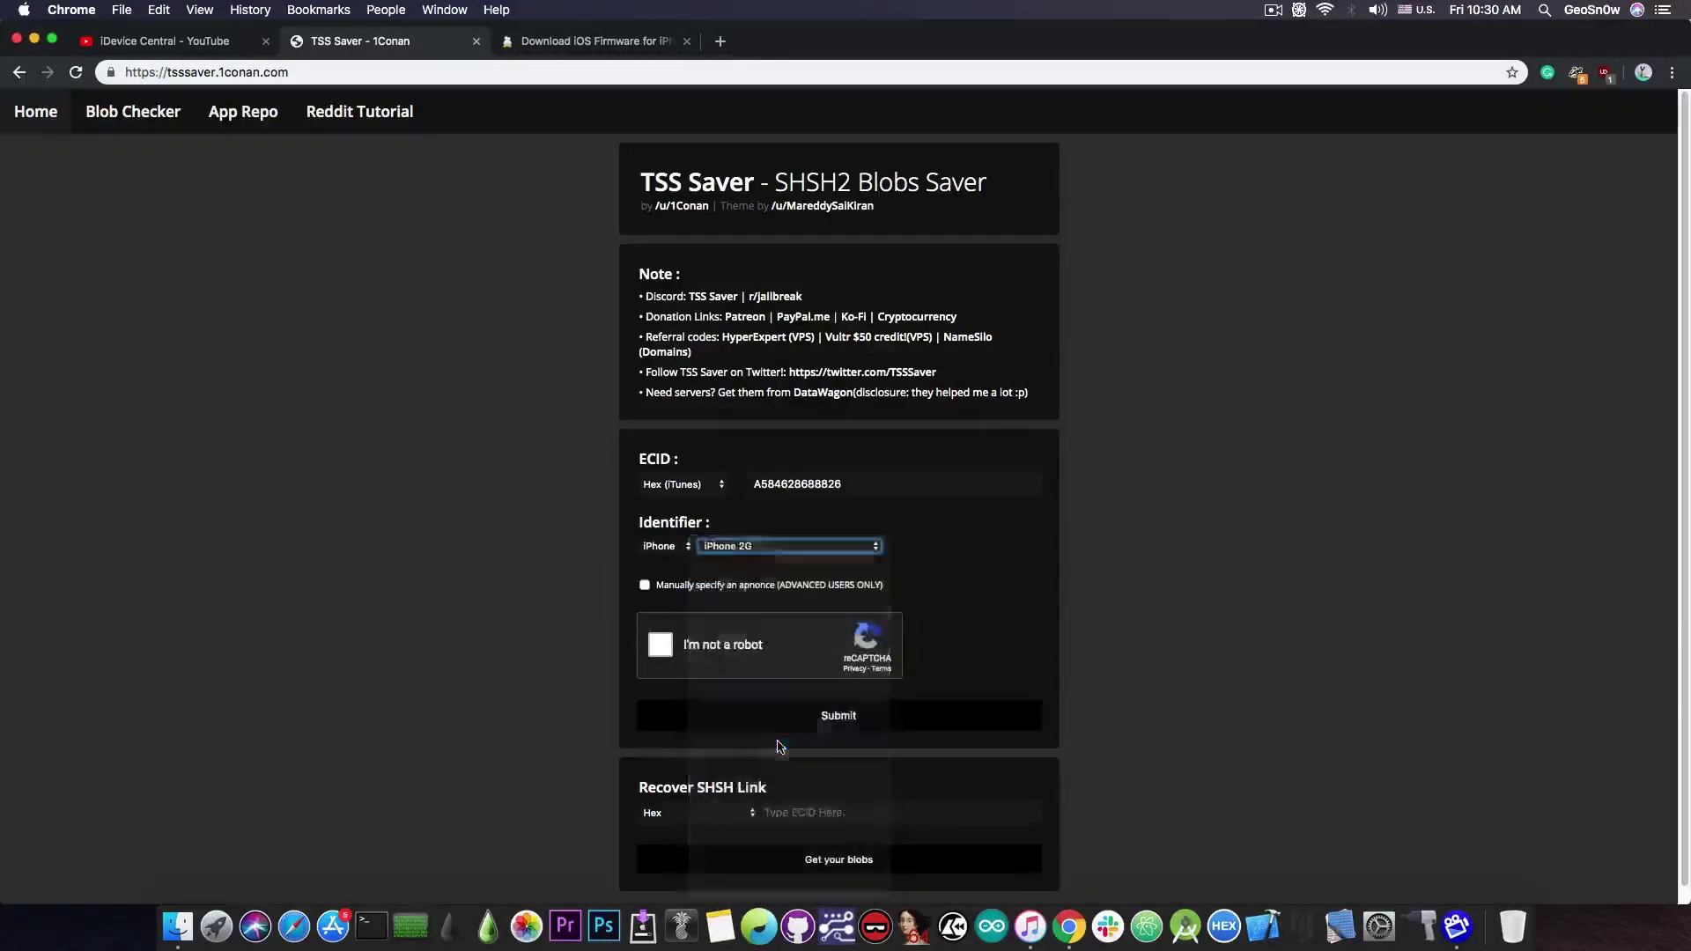
pyautogui.click(662, 660)
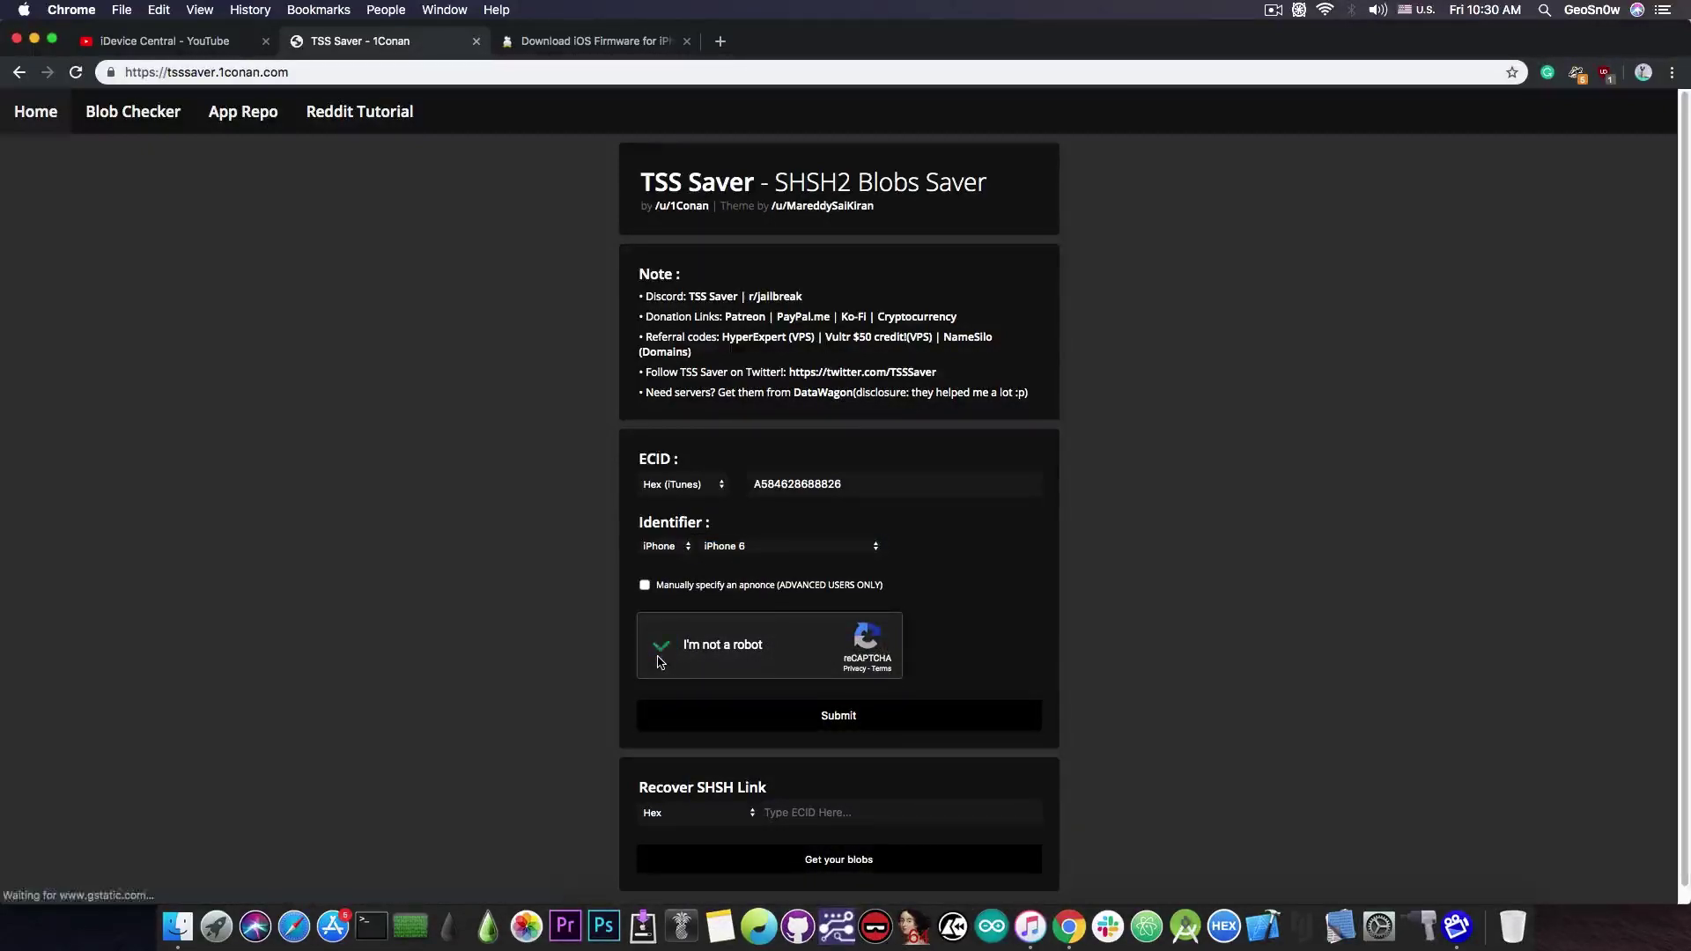
pyautogui.click(859, 719)
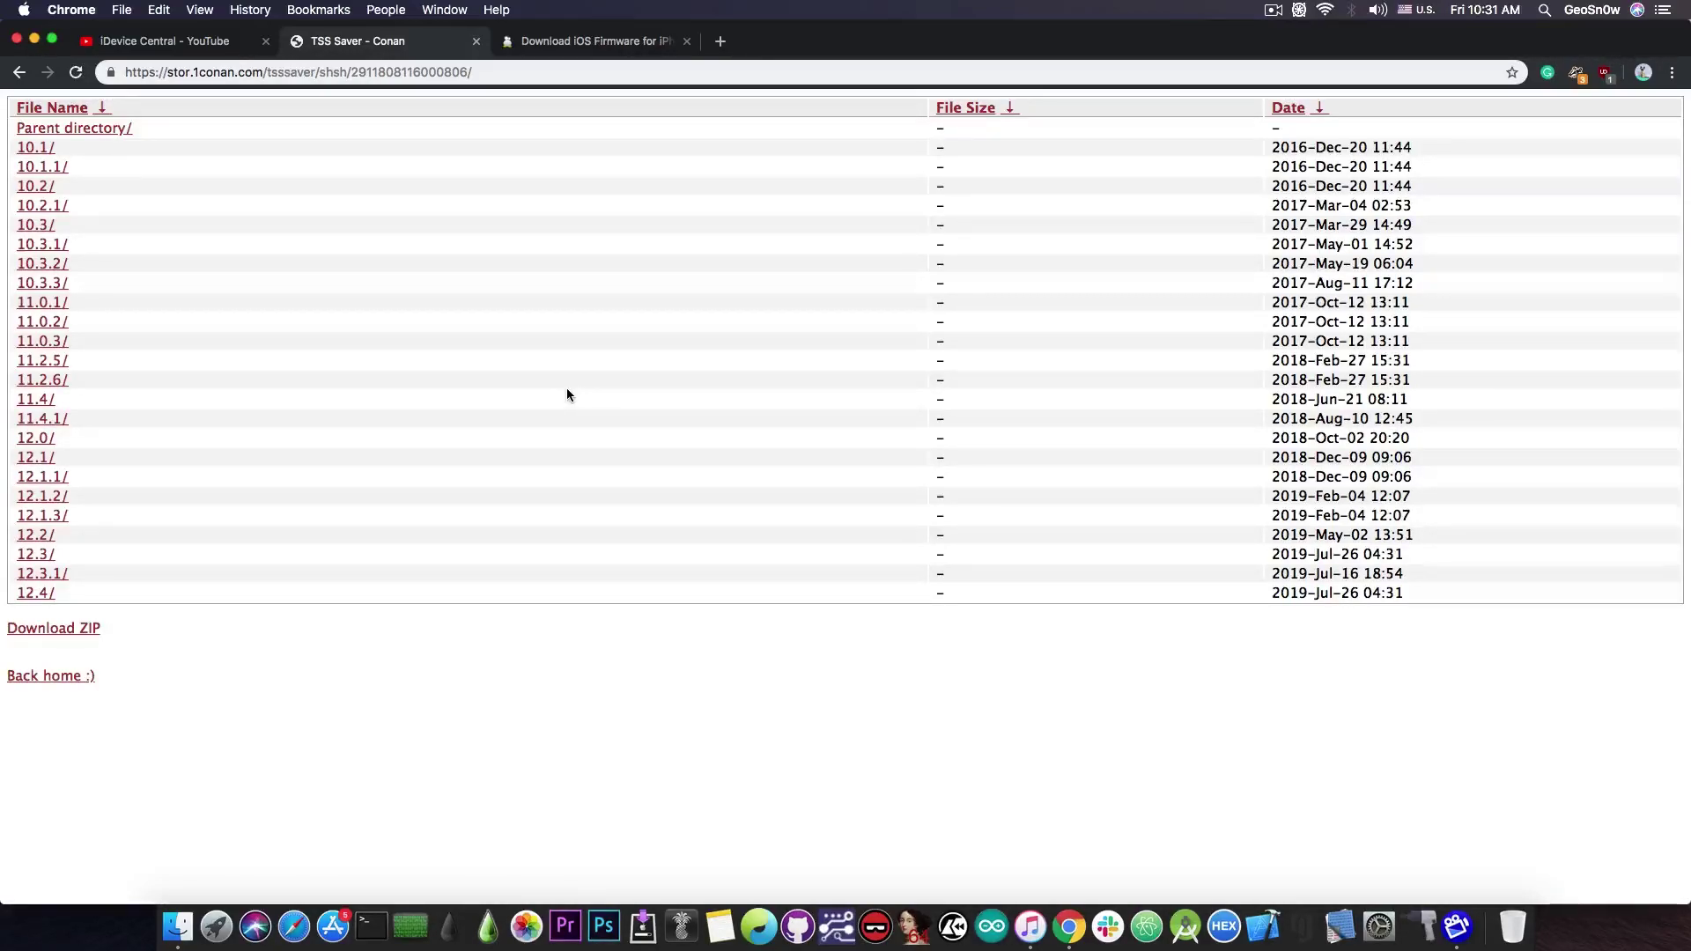
# Check the 56.3 KiB blob in 12.4/noapnonce, then go back to the TSS Saver home form.
pyautogui.click(37, 593)
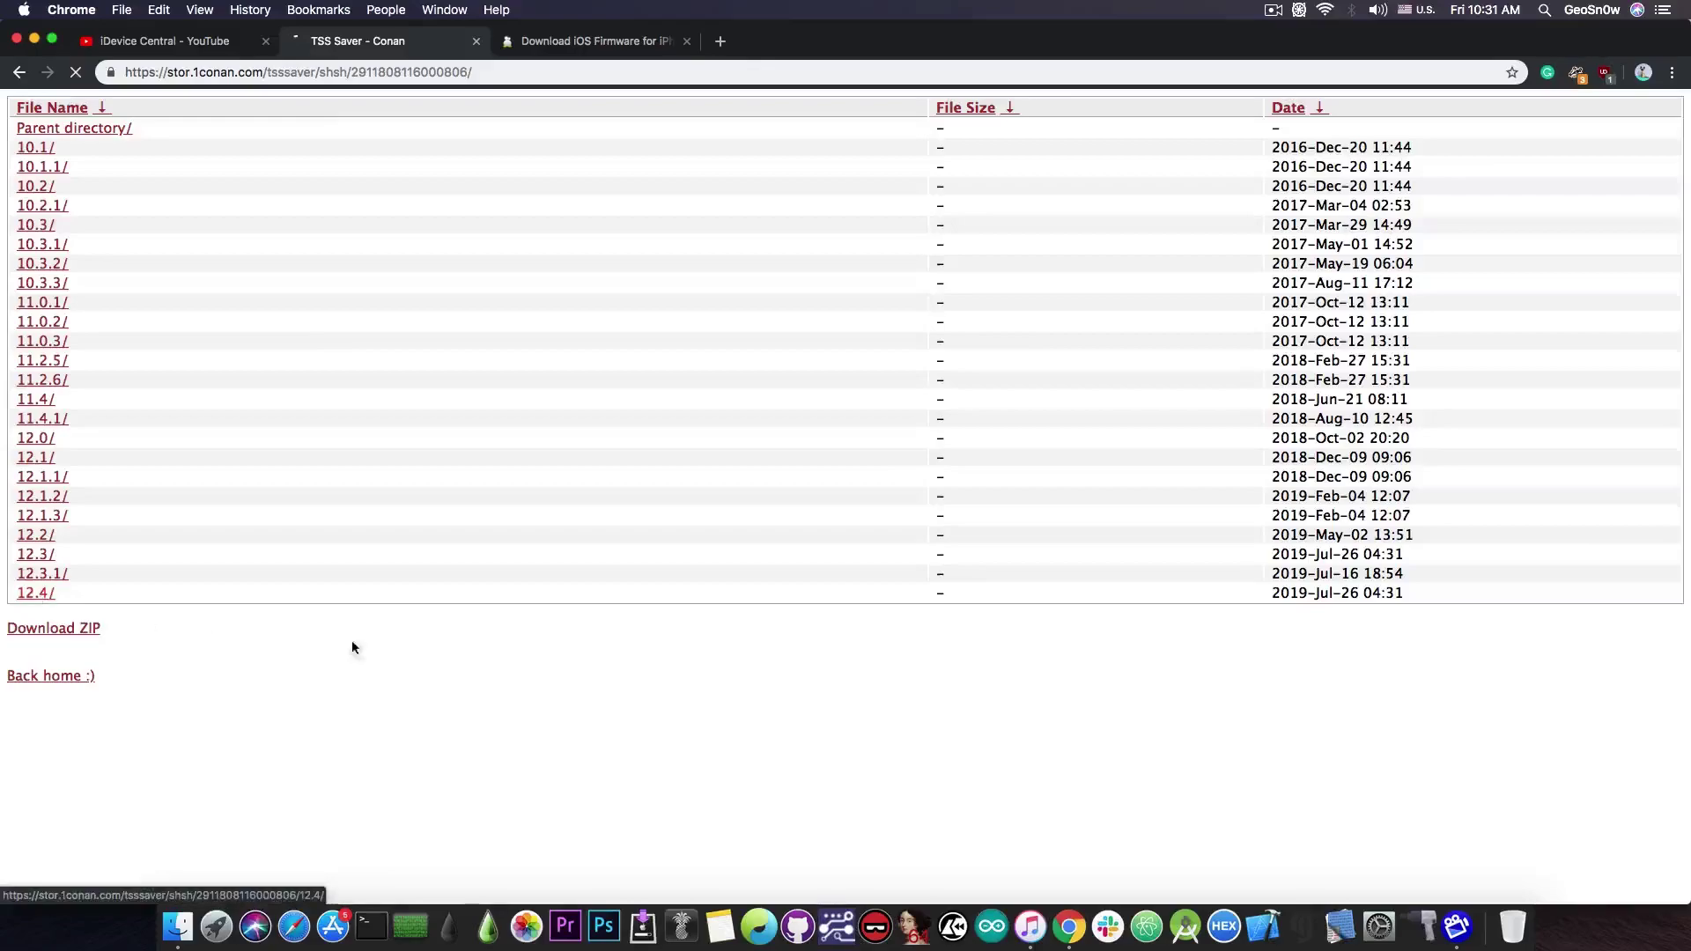
pyautogui.click(88, 323)
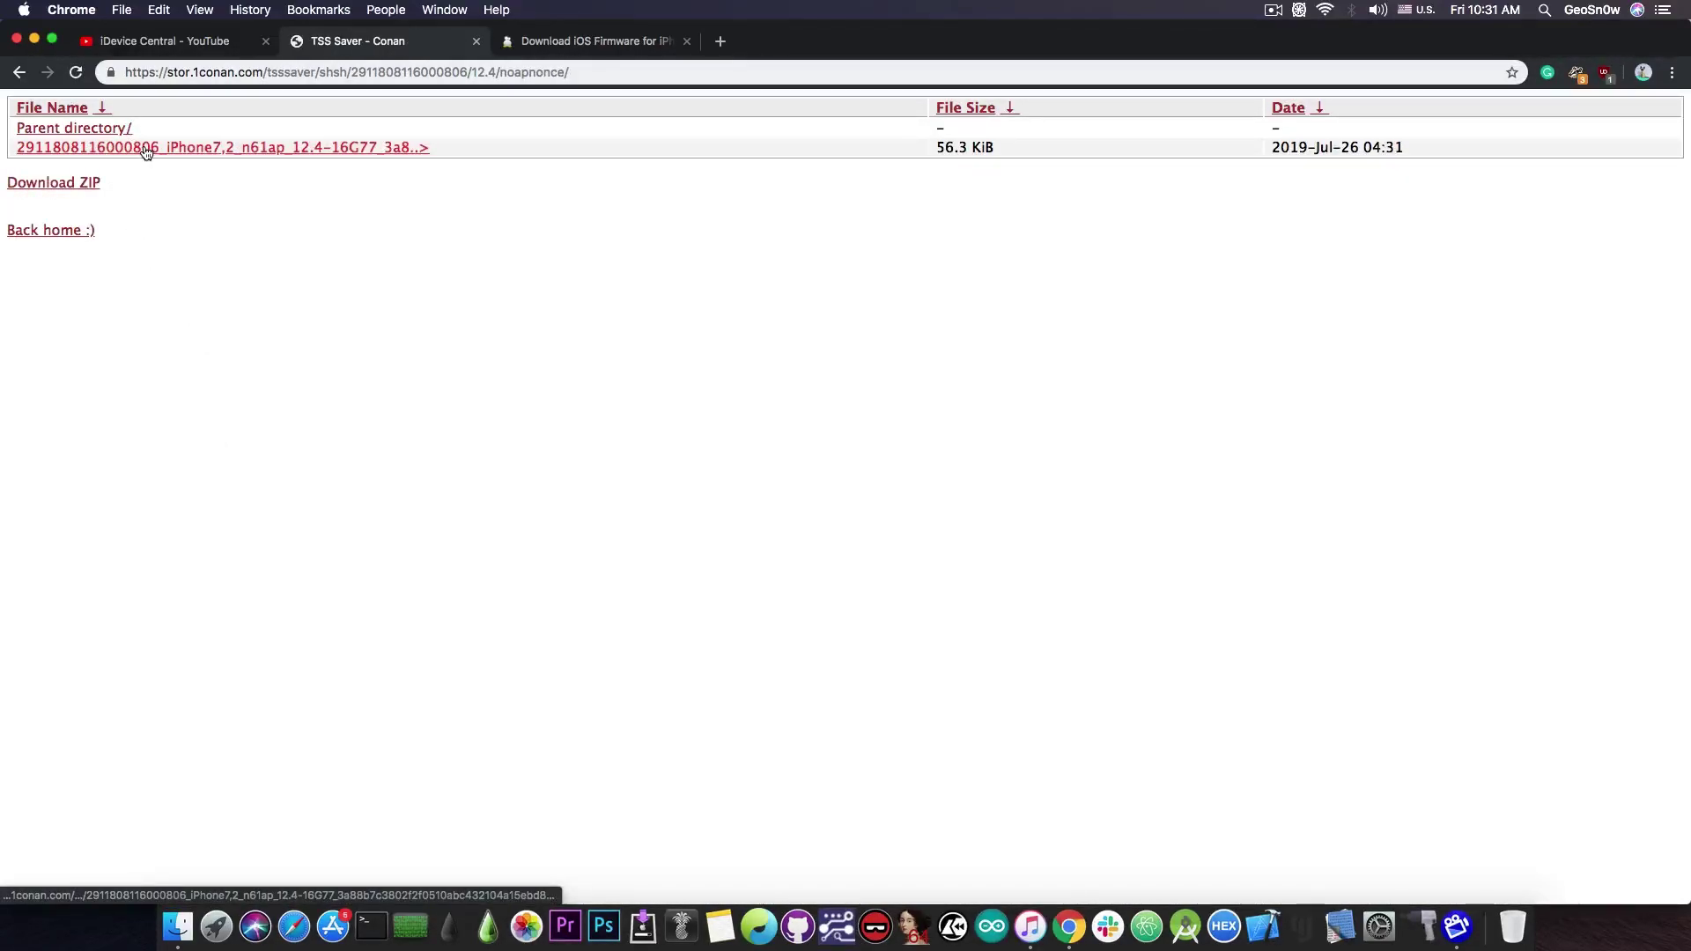
pyautogui.doubleClick(20, 73)
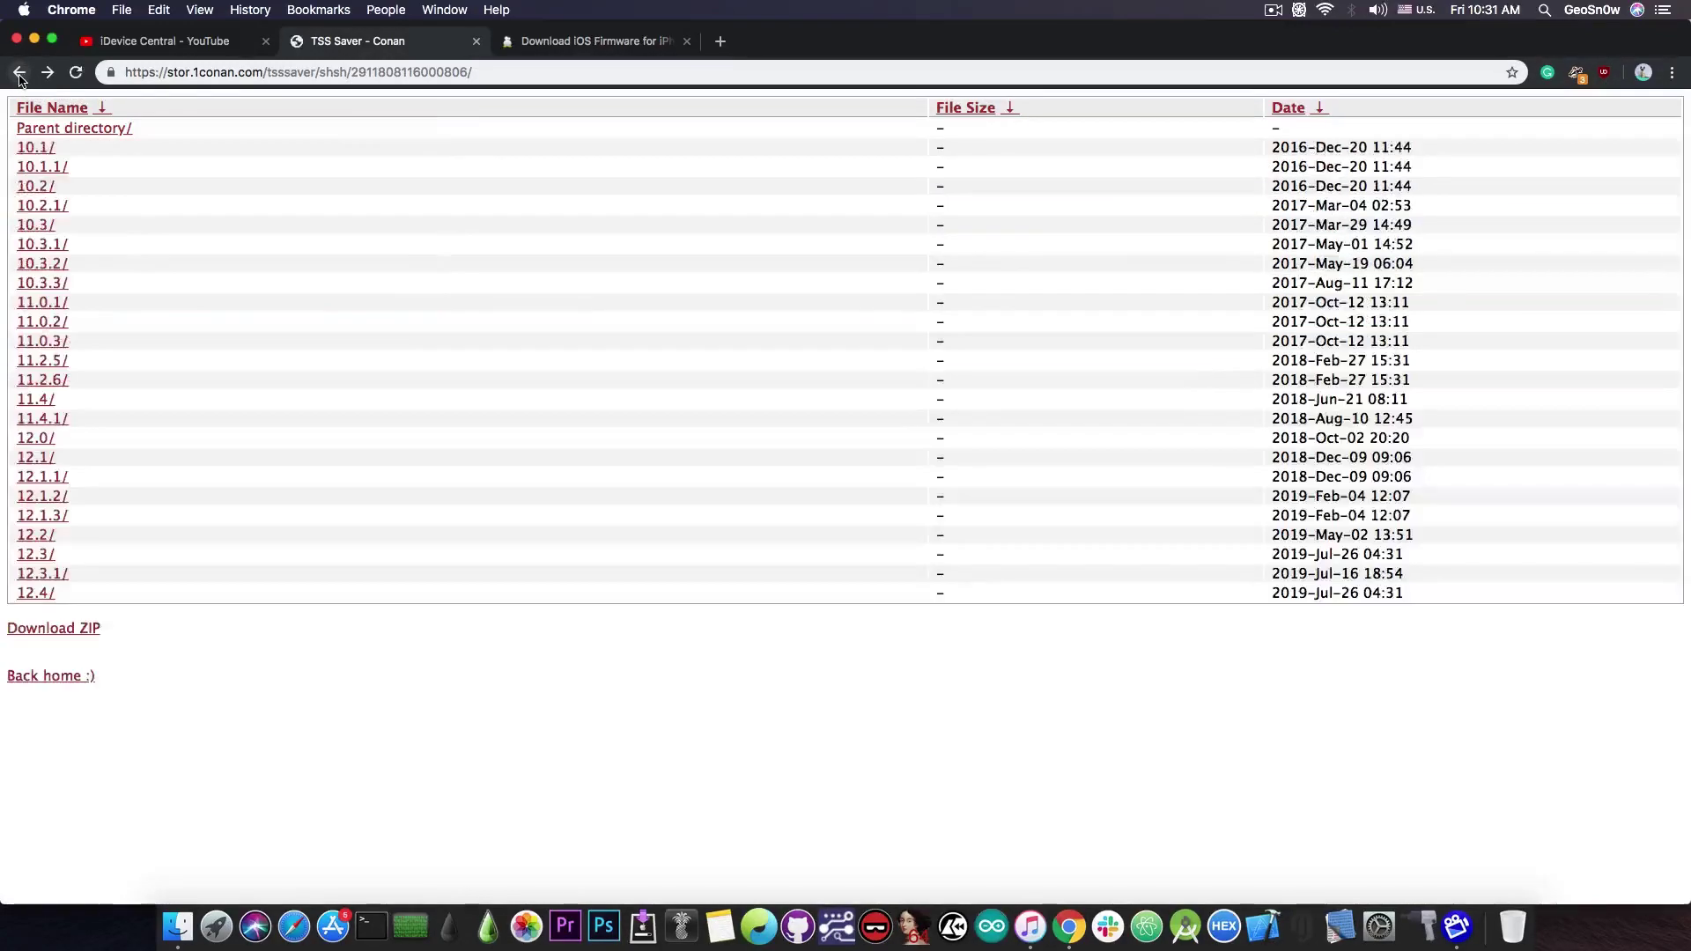
pyautogui.click(20, 74)
pyautogui.click(19, 74)
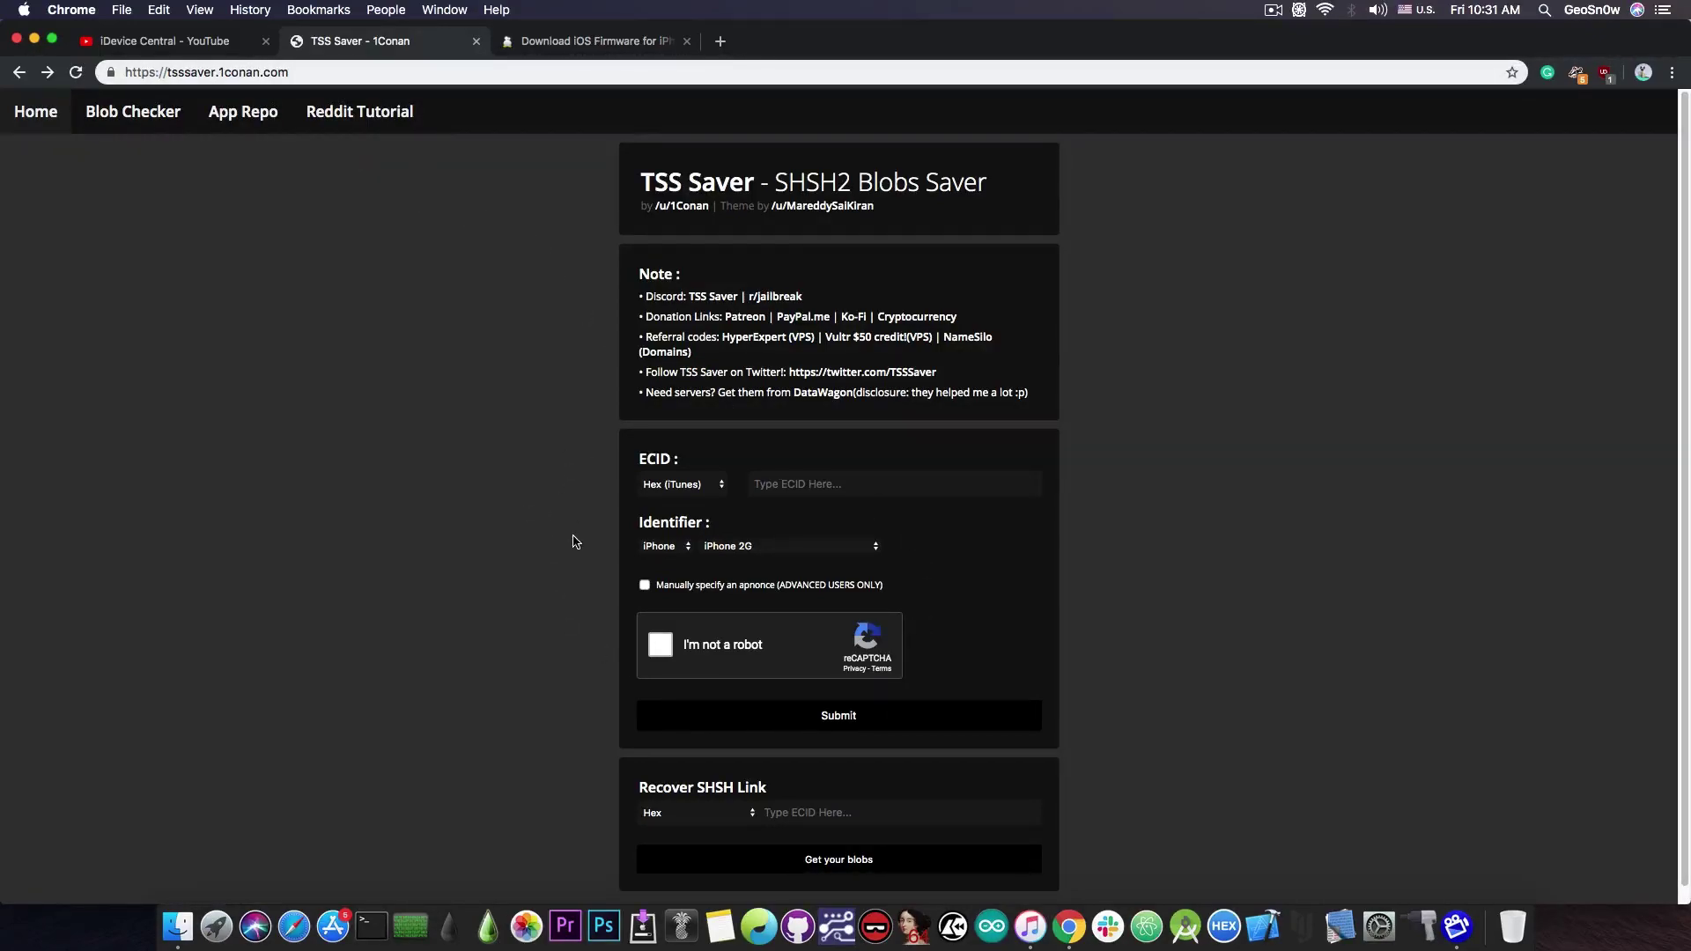
# Paste the ECID into the Recover SHSH Link field and retrieve the saved blob directory.
pyautogui.scroll(-1, 495, 498)
pyautogui.click(859, 796)
pyautogui.rightClick(801, 786)
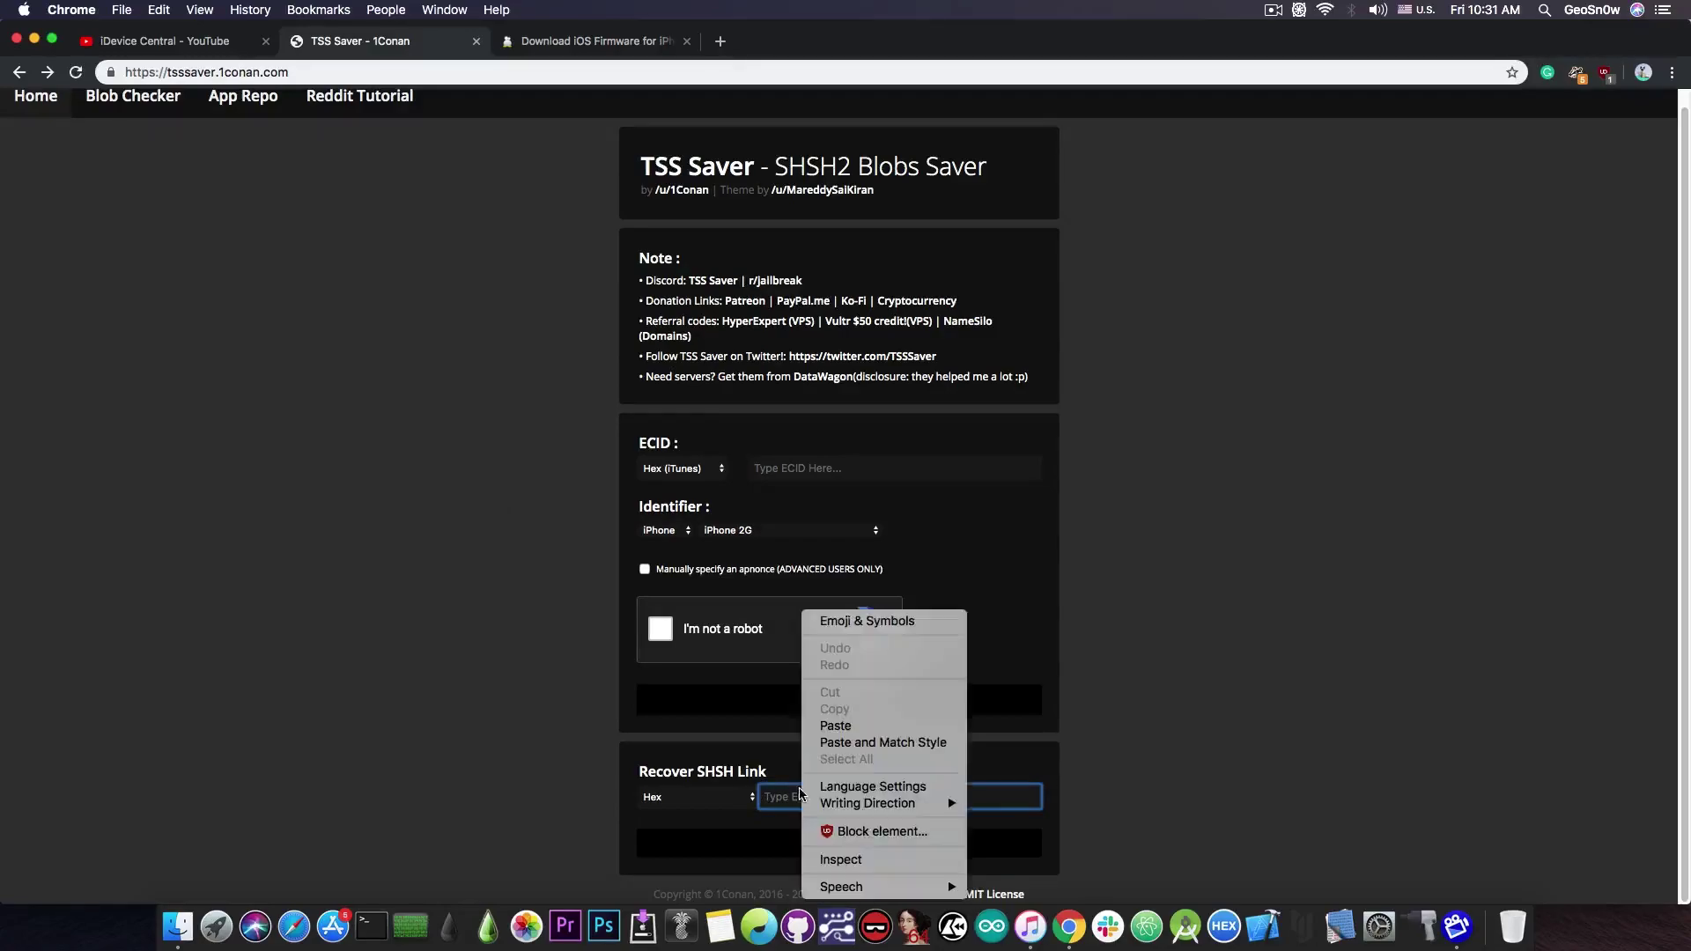
pyautogui.click(837, 728)
pyautogui.click(850, 845)
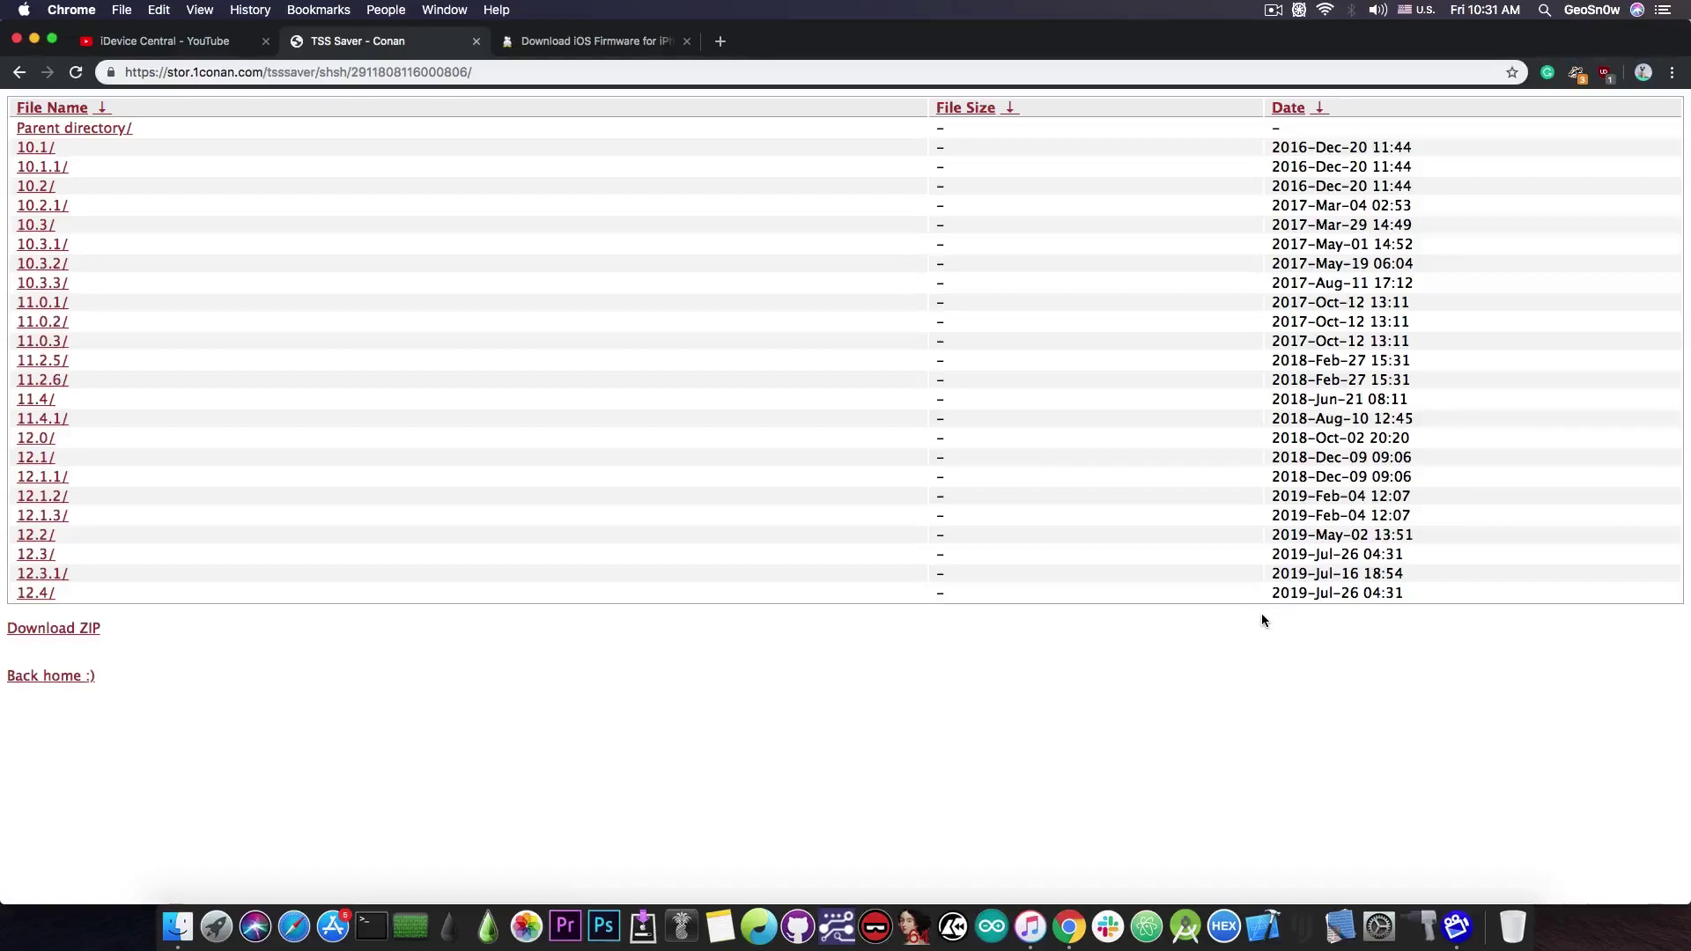
# Close the TSS Saver and ipsw.me tabs and minimize Chrome.
pyautogui.click(475, 42)
pyautogui.click(475, 42)
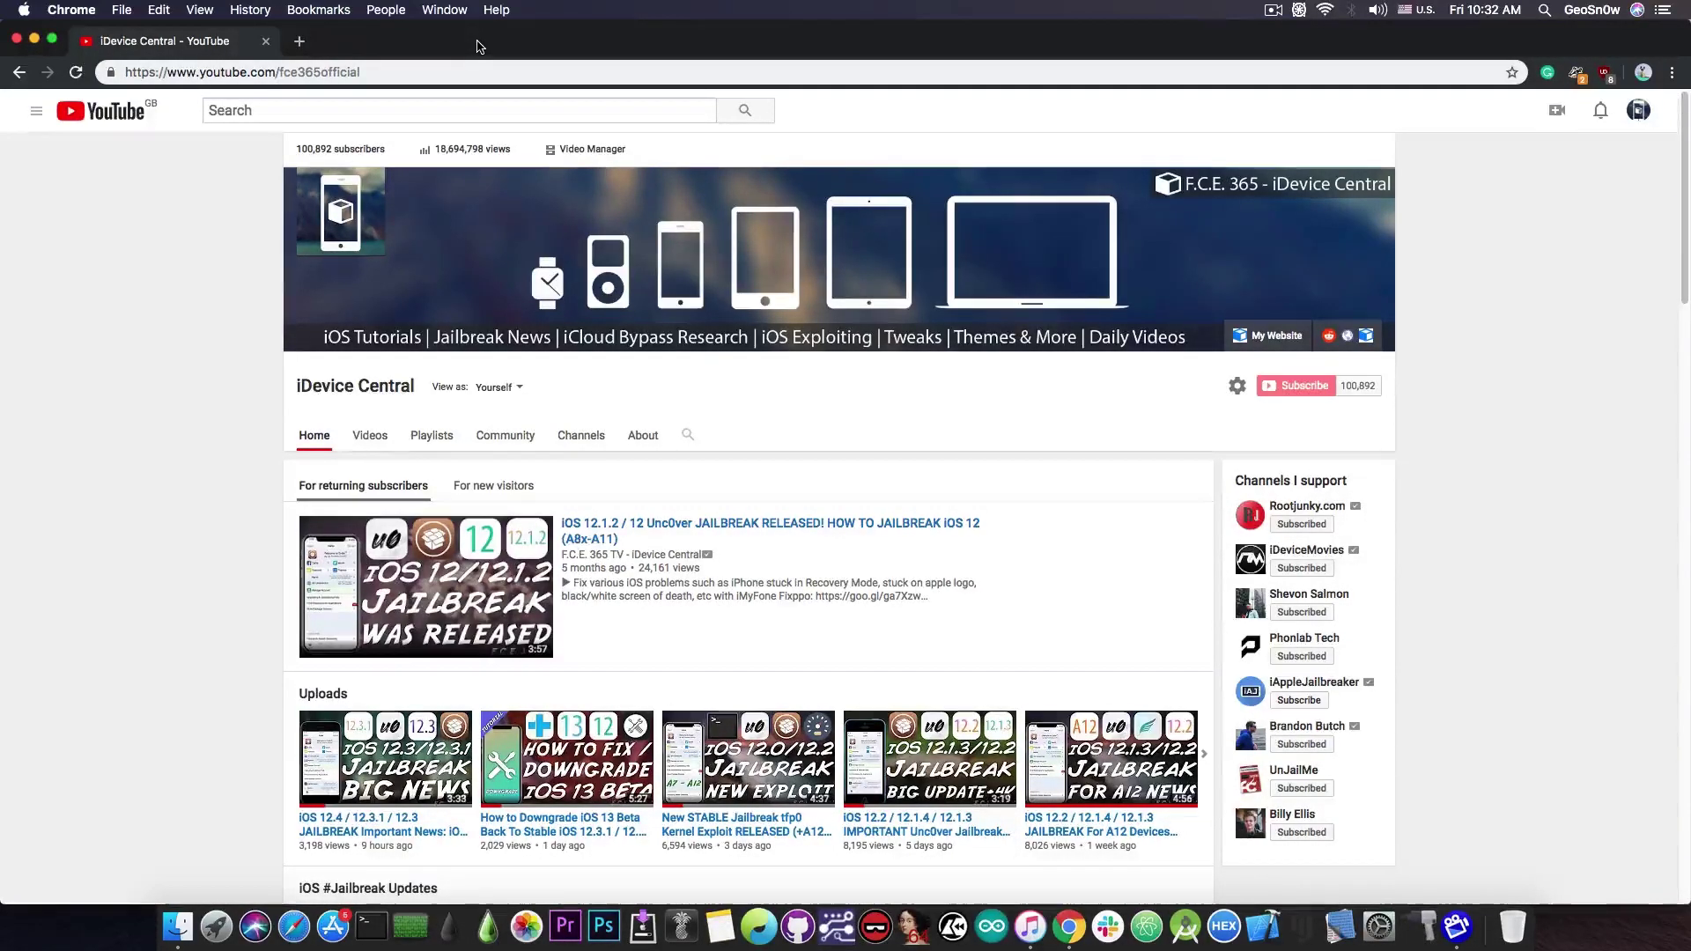
pyautogui.click(33, 39)
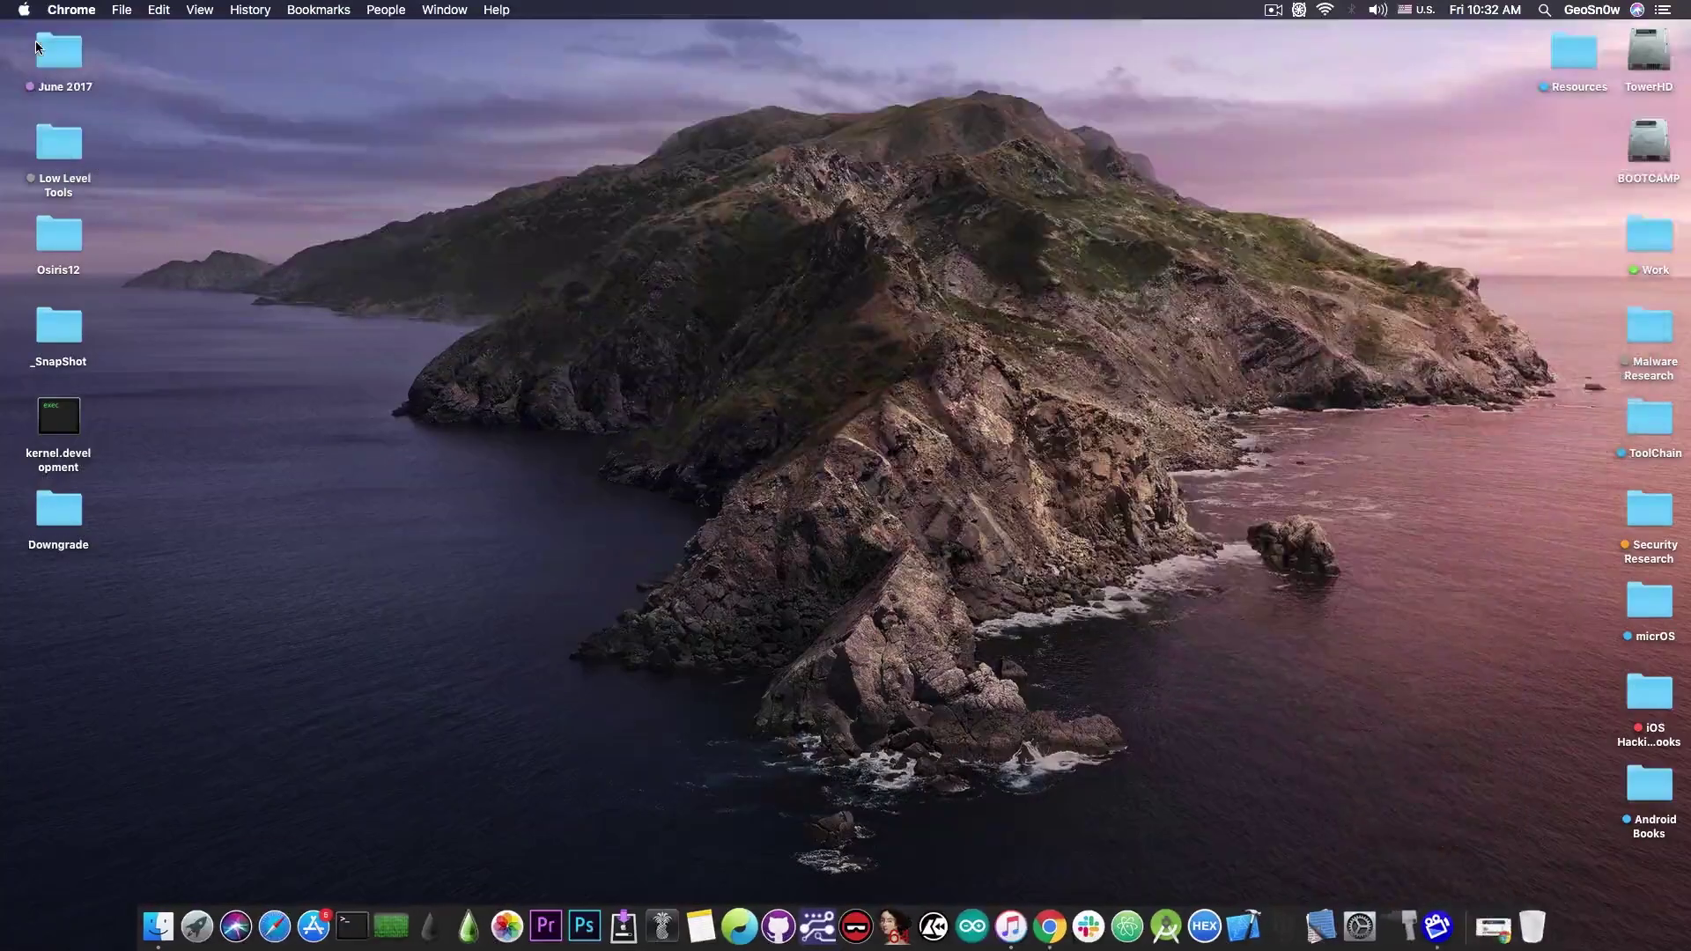